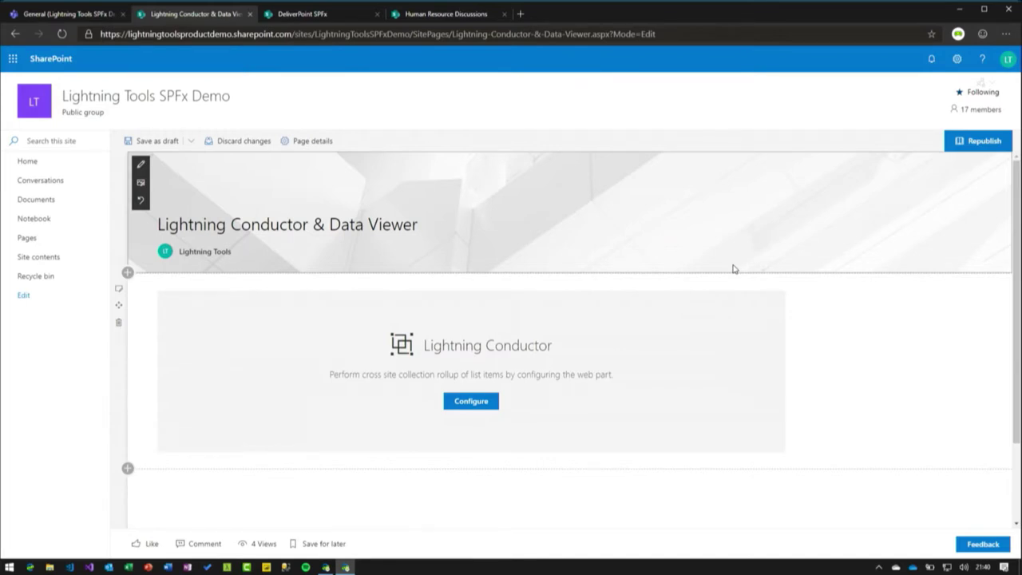
# - Configure the Lightning Conductor web part to show All Tasks from Current Site and Associated Sites in Grid View, and save it
pyautogui.click(468, 409)
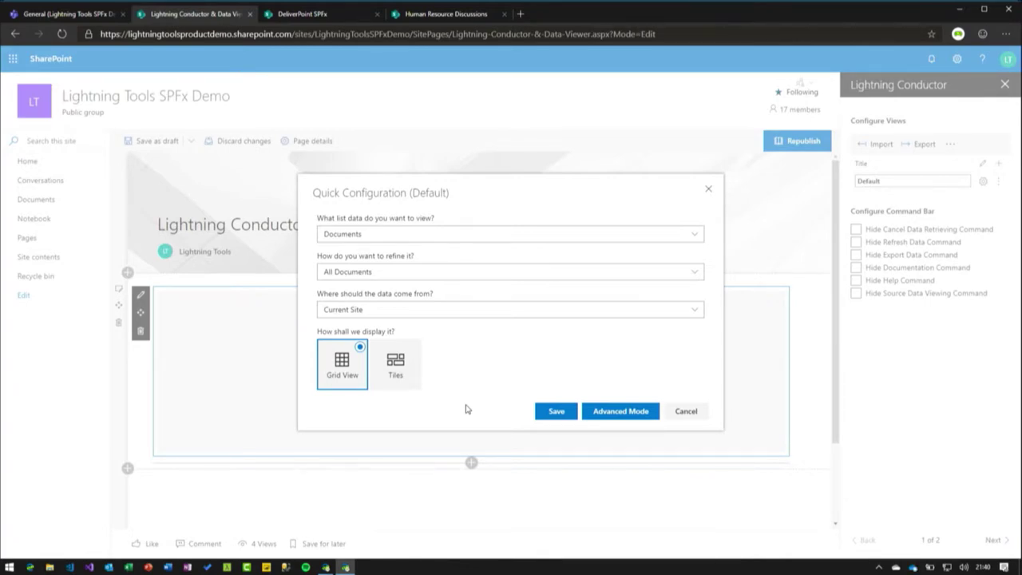
pyautogui.click(651, 241)
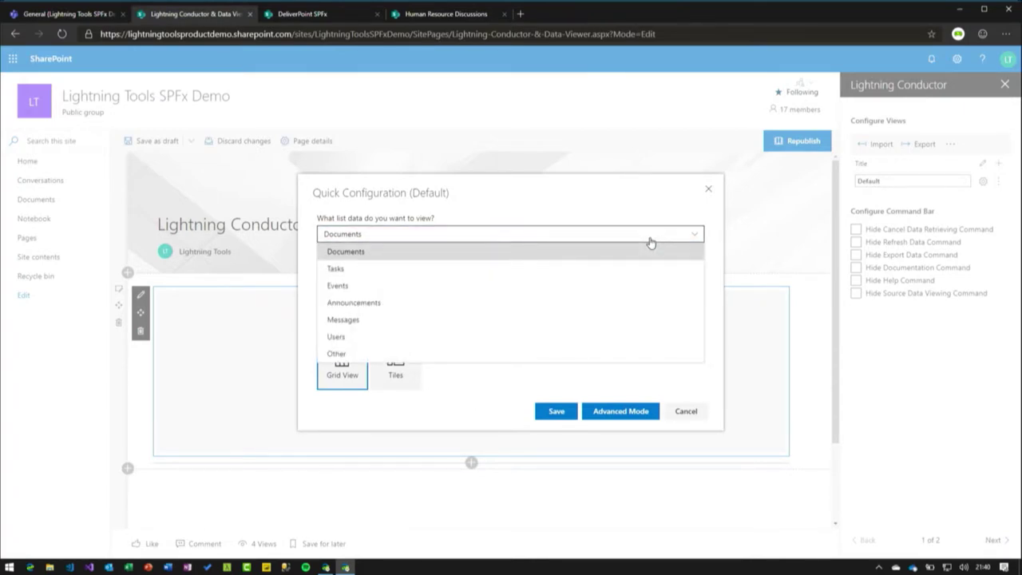
pyautogui.click(483, 270)
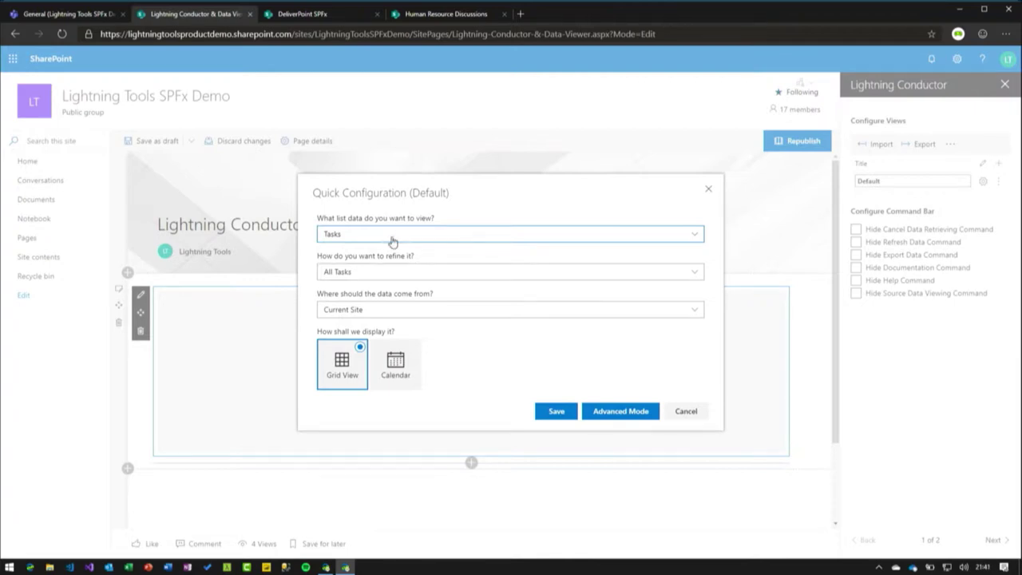
pyautogui.click(384, 275)
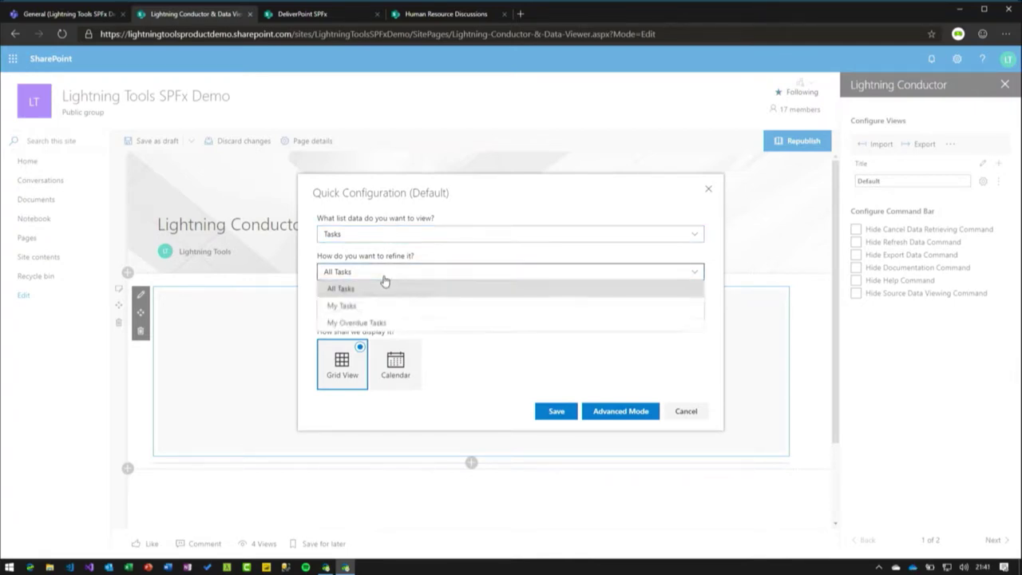
pyautogui.click(399, 287)
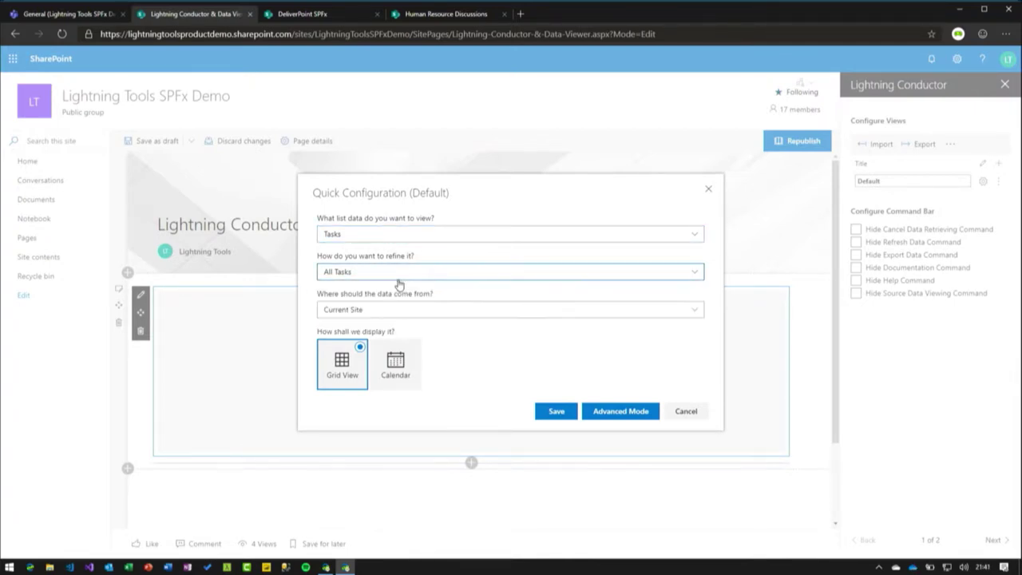
pyautogui.click(397, 317)
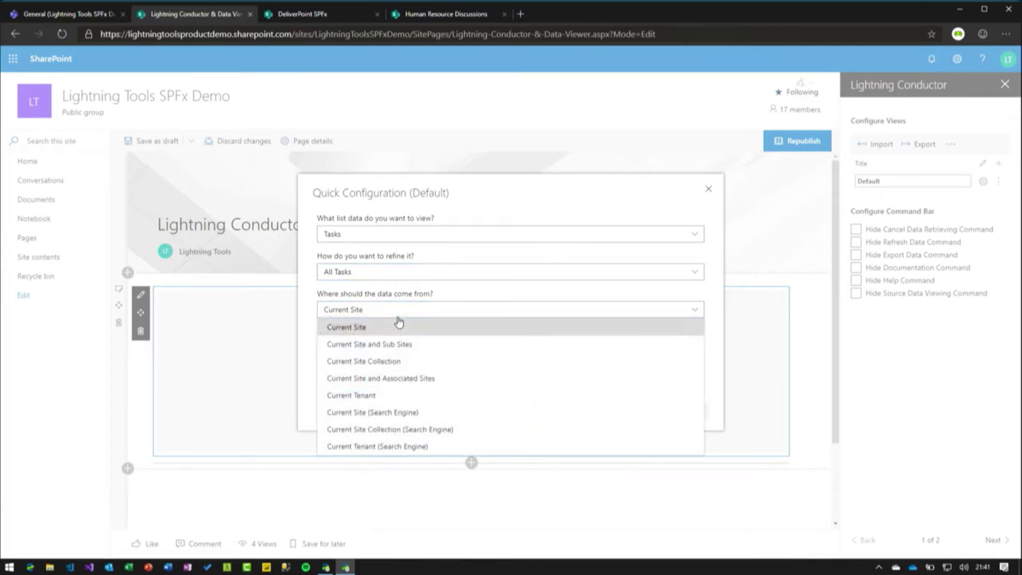
pyautogui.click(397, 378)
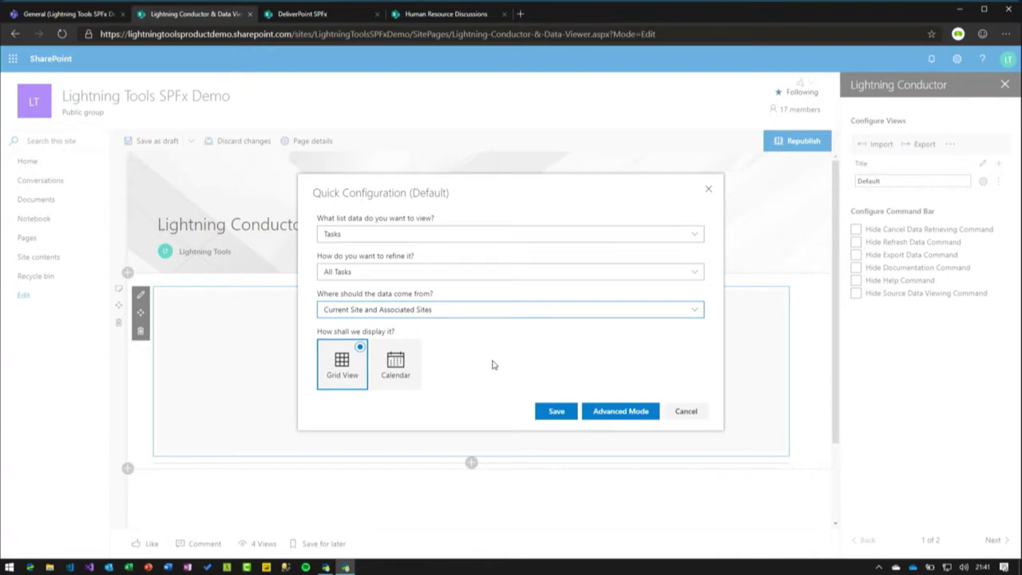
pyautogui.click(554, 411)
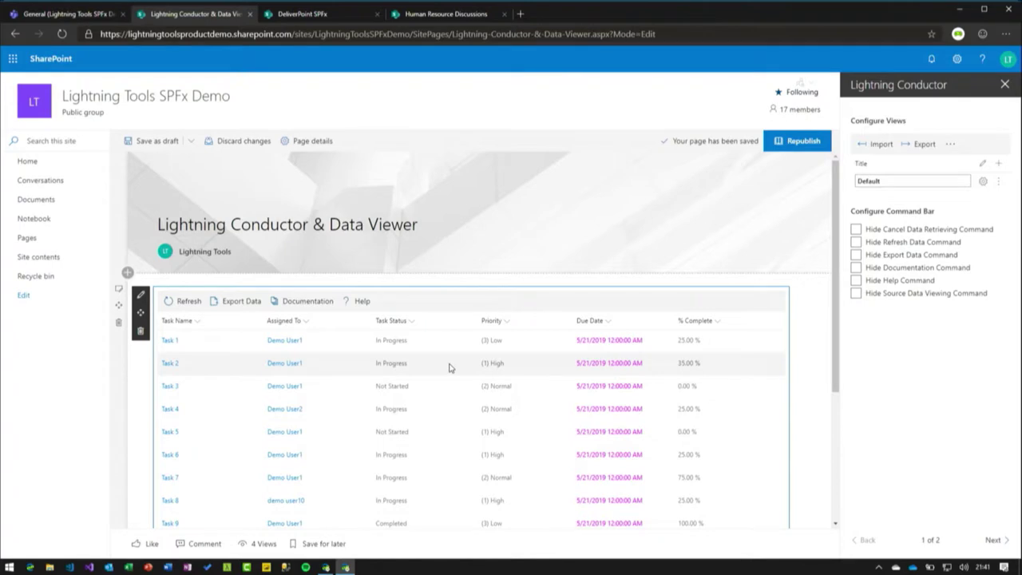
# - Start a conditional formatting rule on the Task Status column with the condition Task Status = Completed
pyautogui.scroll(-1, 449, 367)
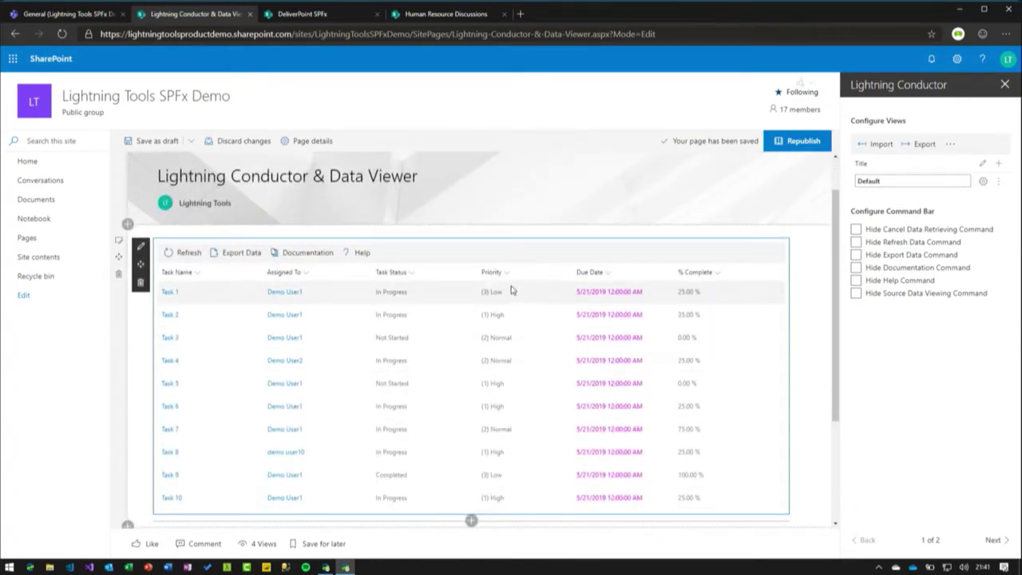
pyautogui.click(413, 276)
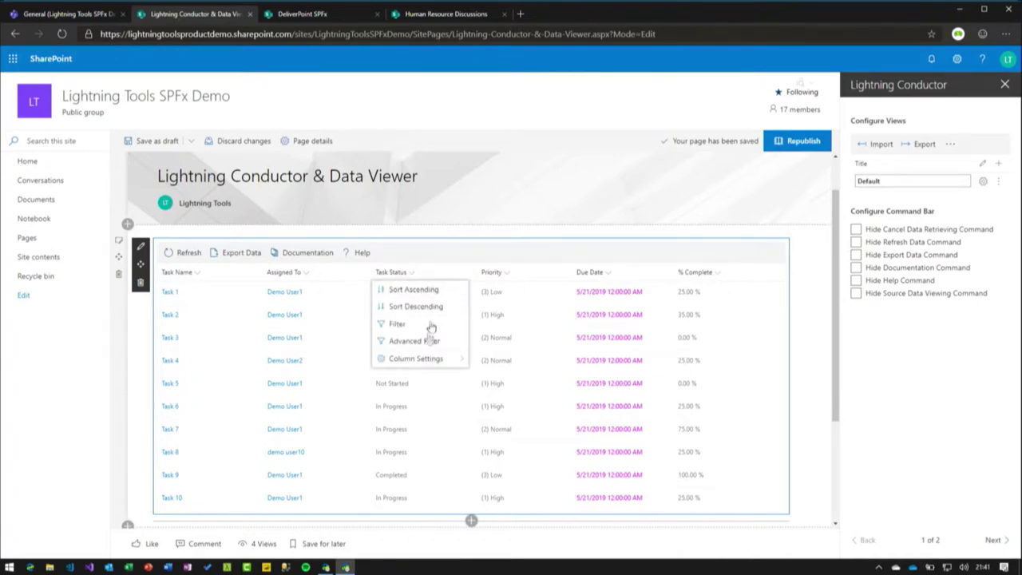
pyautogui.moveTo(461, 361)
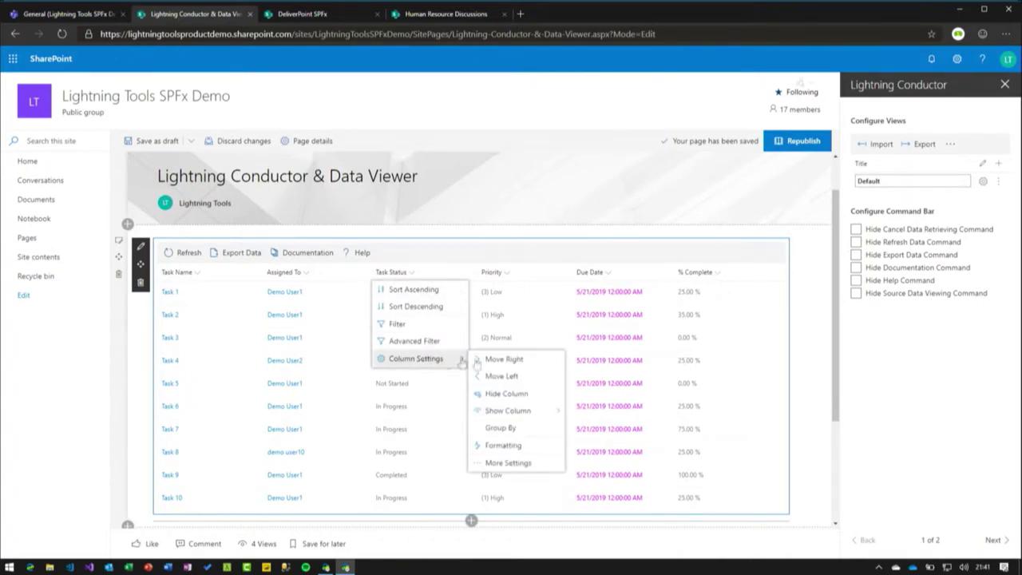
pyautogui.click(500, 451)
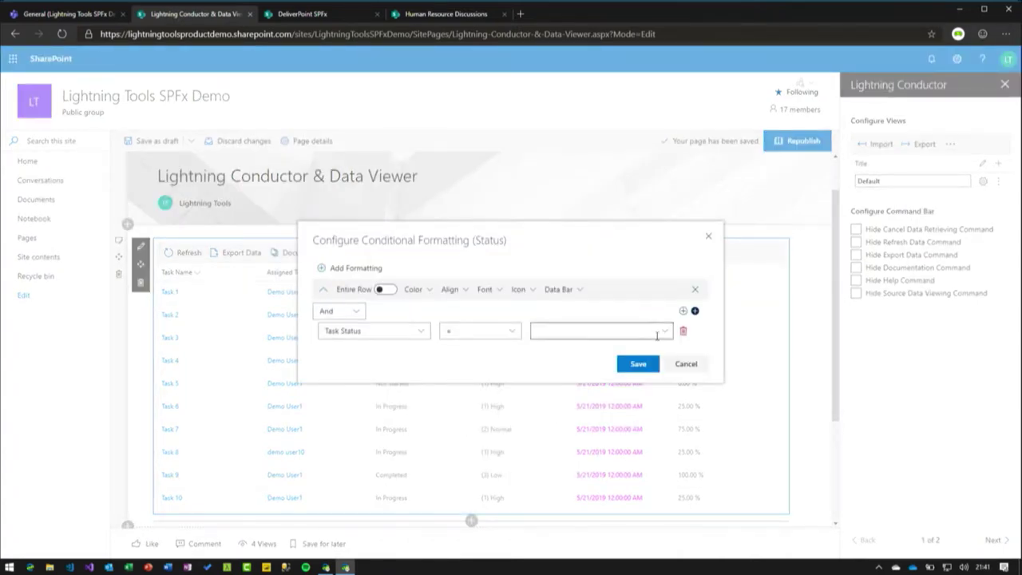
pyautogui.click(665, 334)
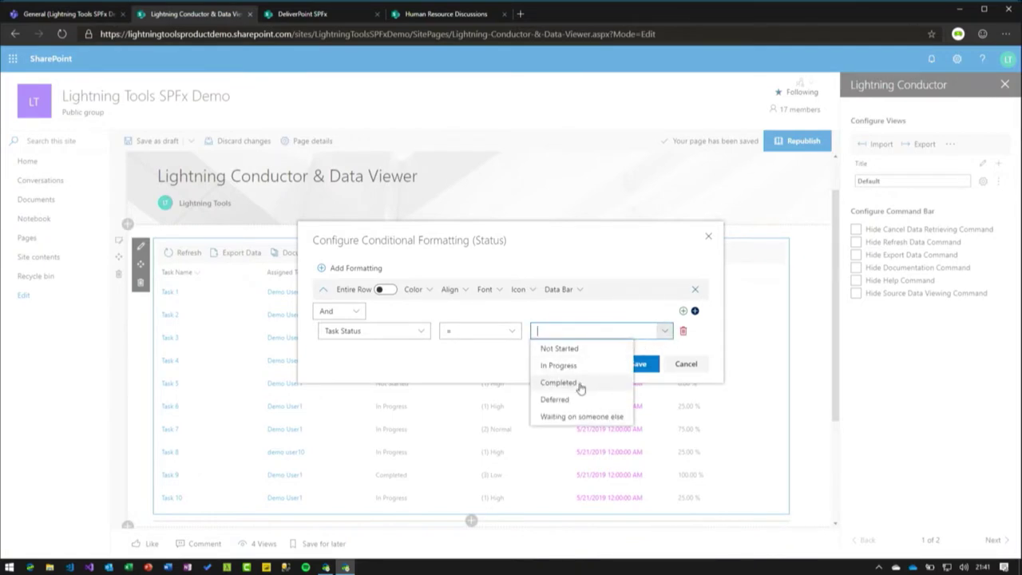
pyautogui.click(581, 384)
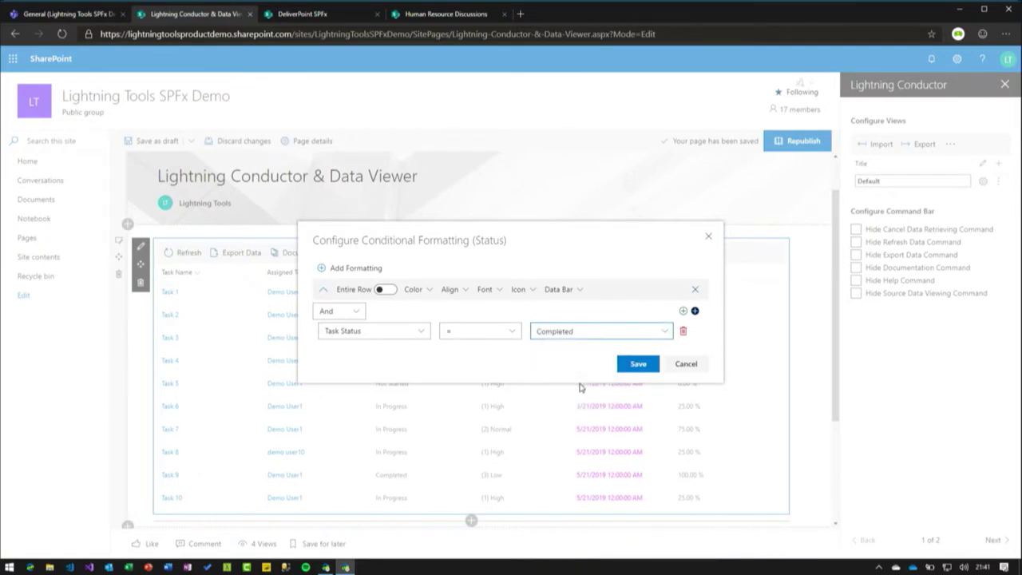
# - Add a filled circle icon with a custom green fore color to the Completed rule and save the formatting
pyautogui.click(520, 290)
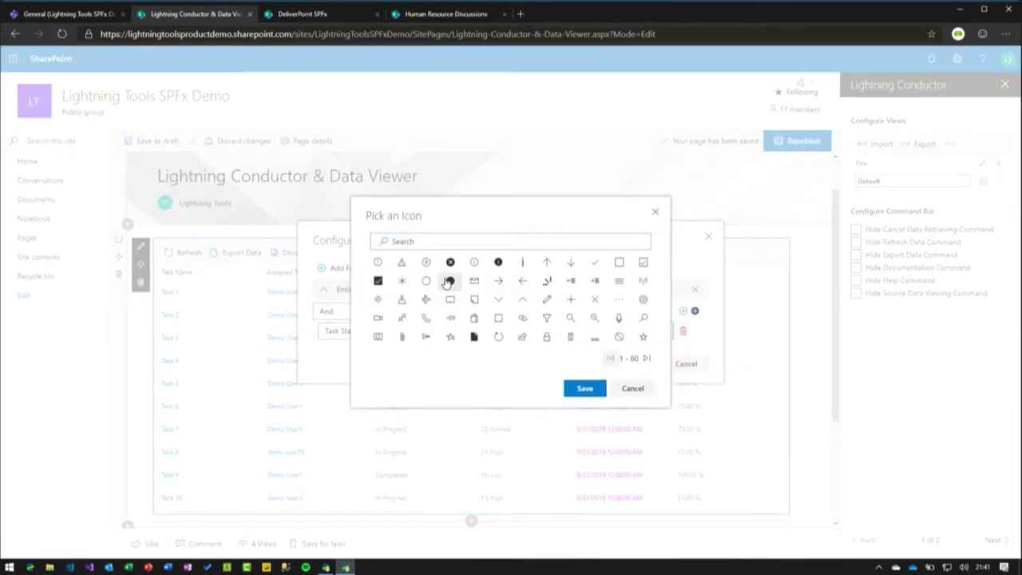
pyautogui.click(448, 281)
pyautogui.click(382, 375)
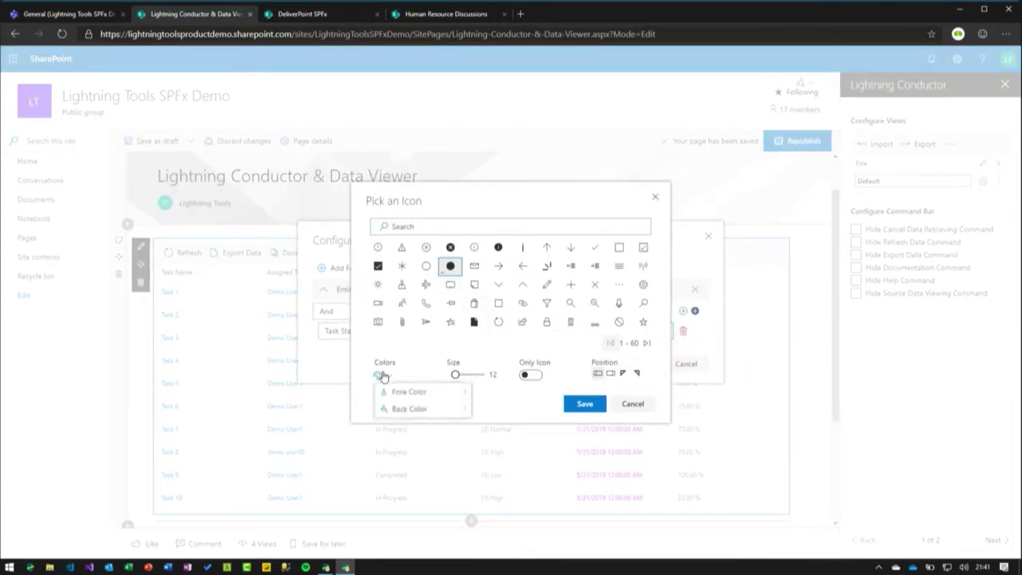
pyautogui.click(409, 392)
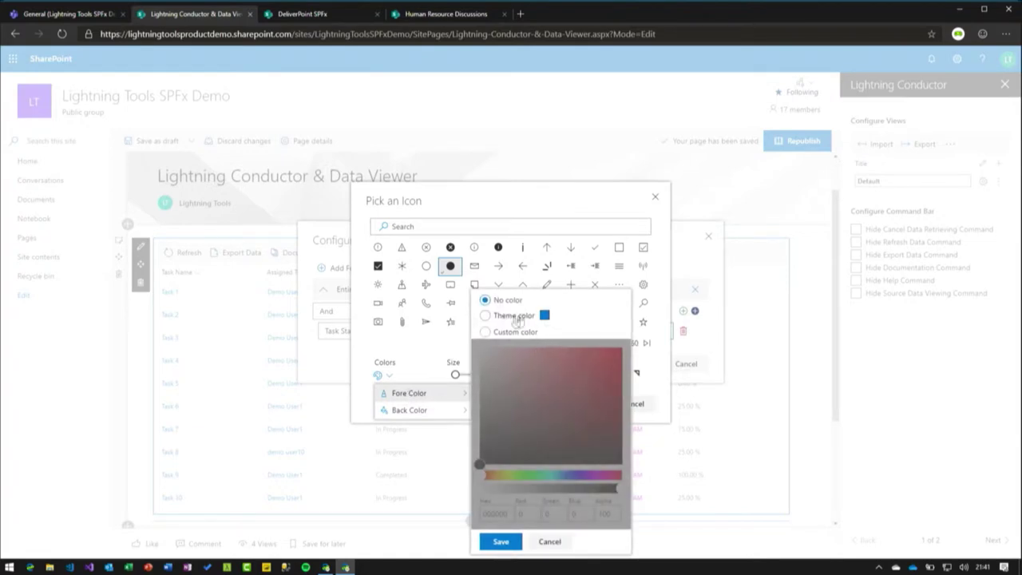
pyautogui.click(500, 336)
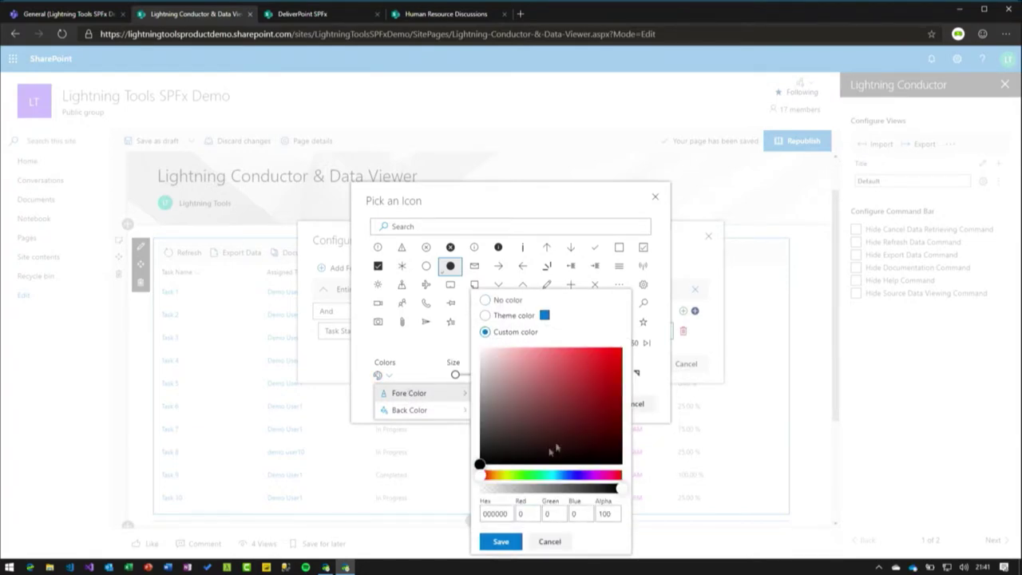
pyautogui.click(528, 476)
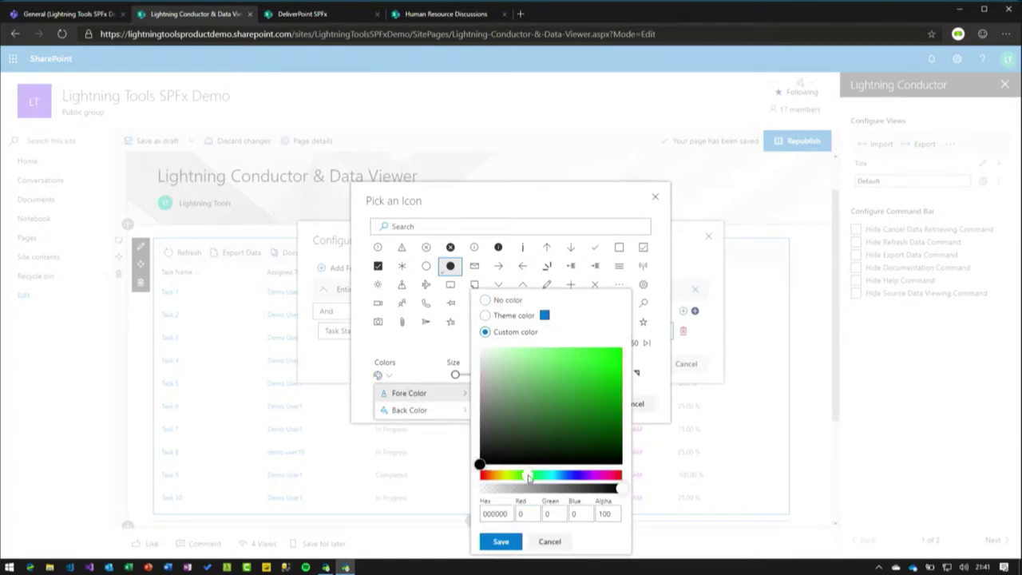
pyautogui.click(608, 363)
pyautogui.click(437, 346)
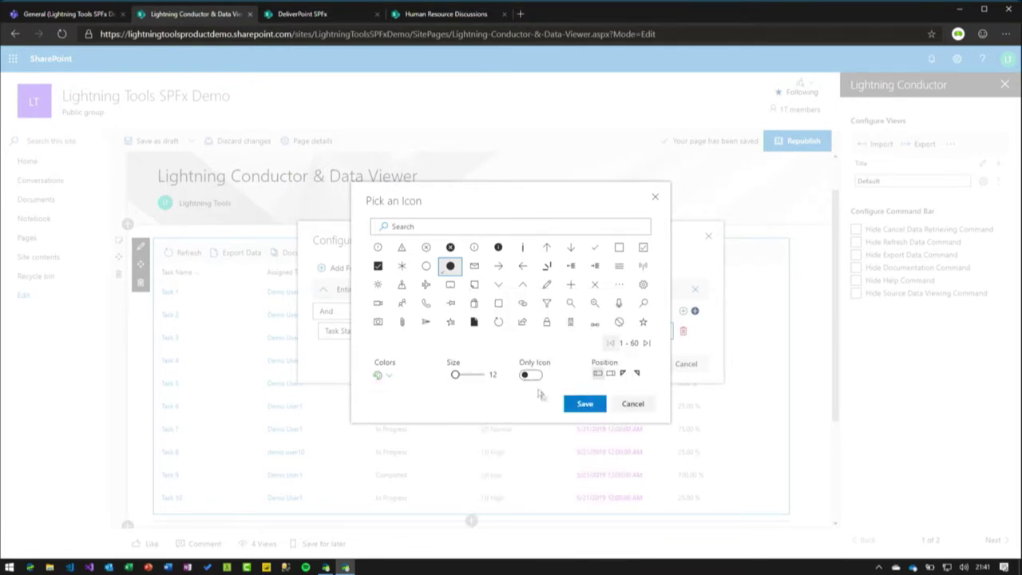
pyautogui.click(582, 404)
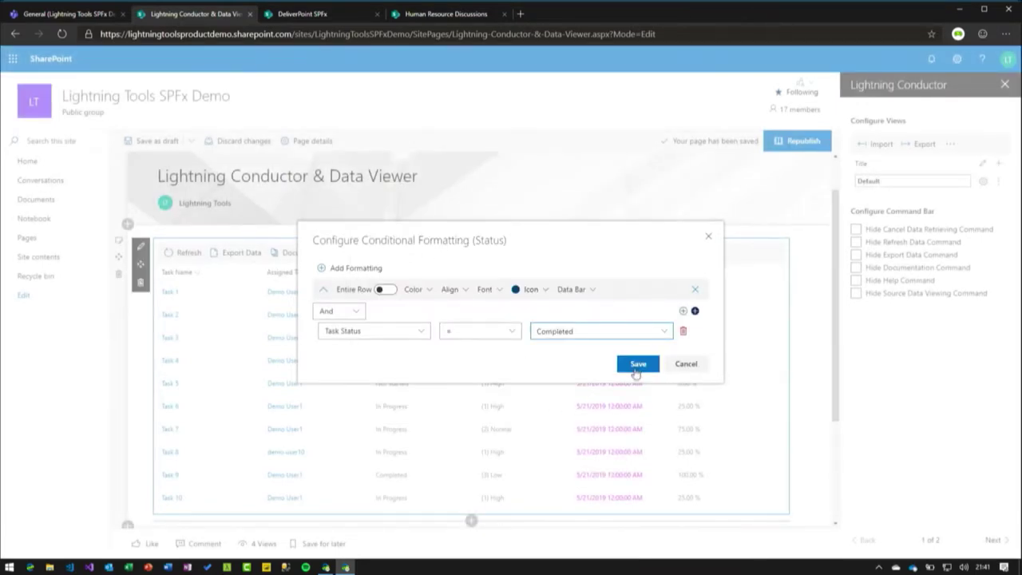
pyautogui.click(638, 364)
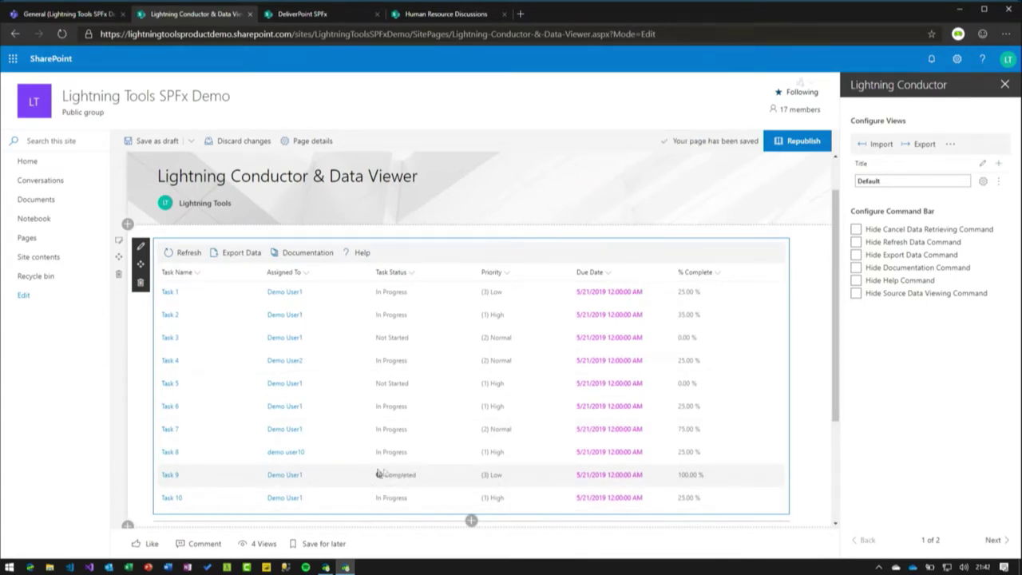
# - Open conditional formatting for the % Complete column and remove its default condition
pyautogui.click(716, 275)
pyautogui.moveTo(714, 359)
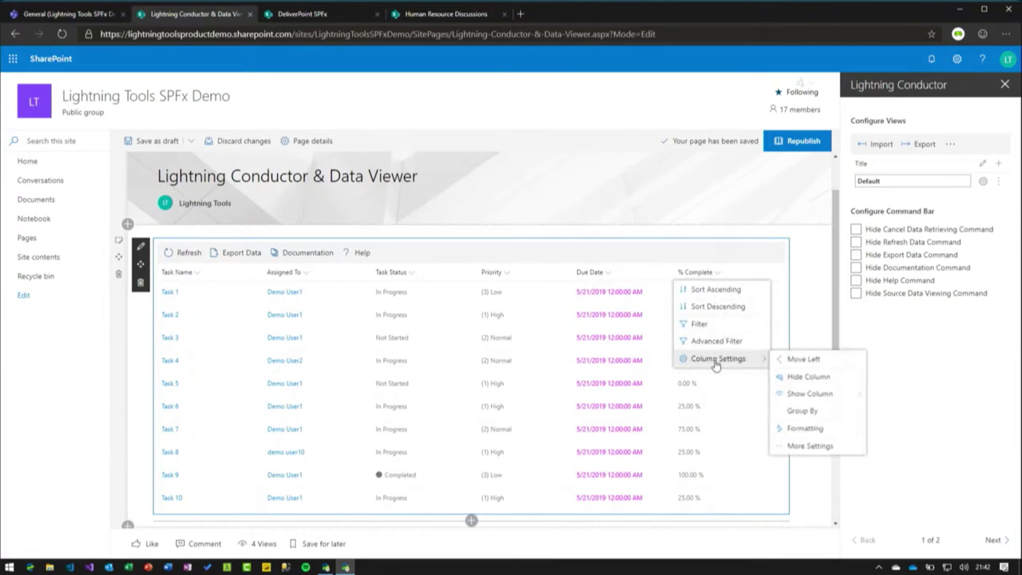
pyautogui.click(794, 429)
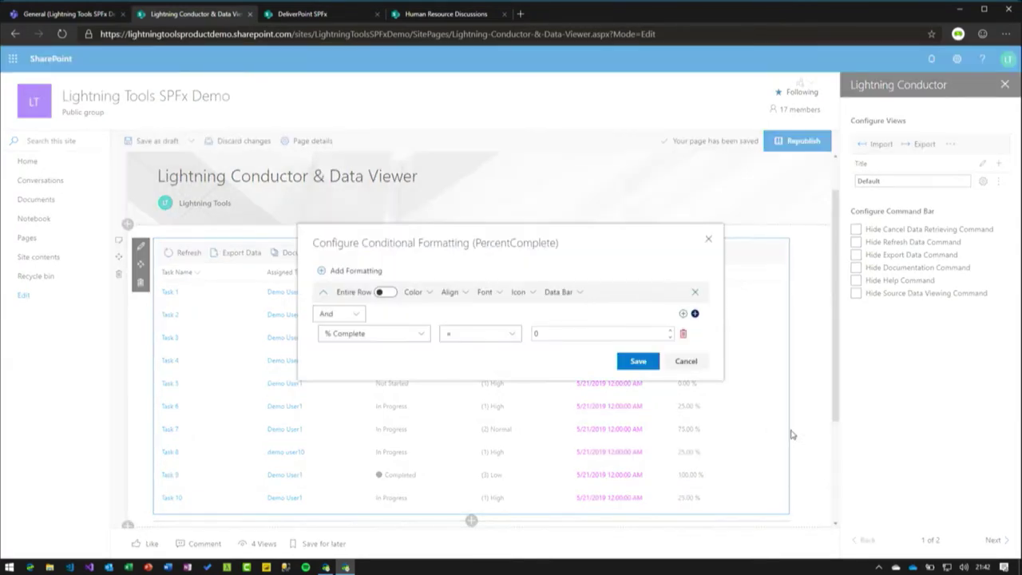
pyautogui.click(683, 334)
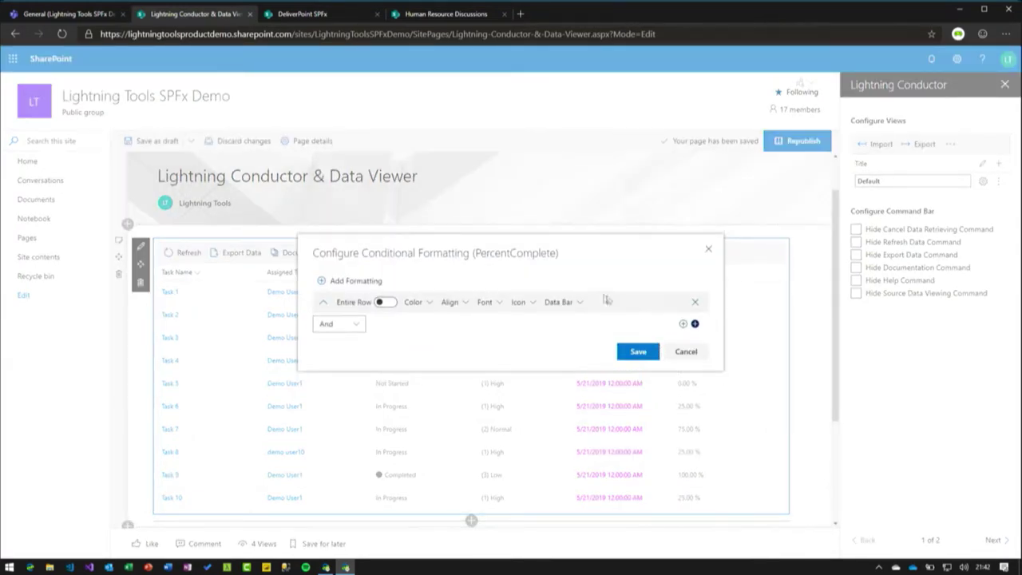
# - Add a data bar with a max value of 1 and hidden values to the % Complete column, and save the formatting
pyautogui.click(581, 303)
pyautogui.click(420, 311)
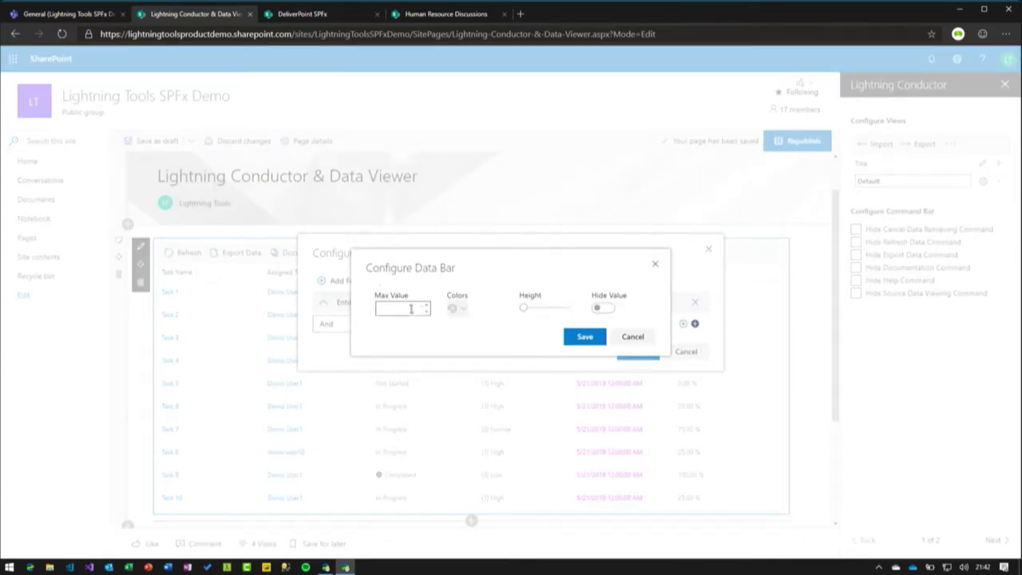
pyautogui.write('1')
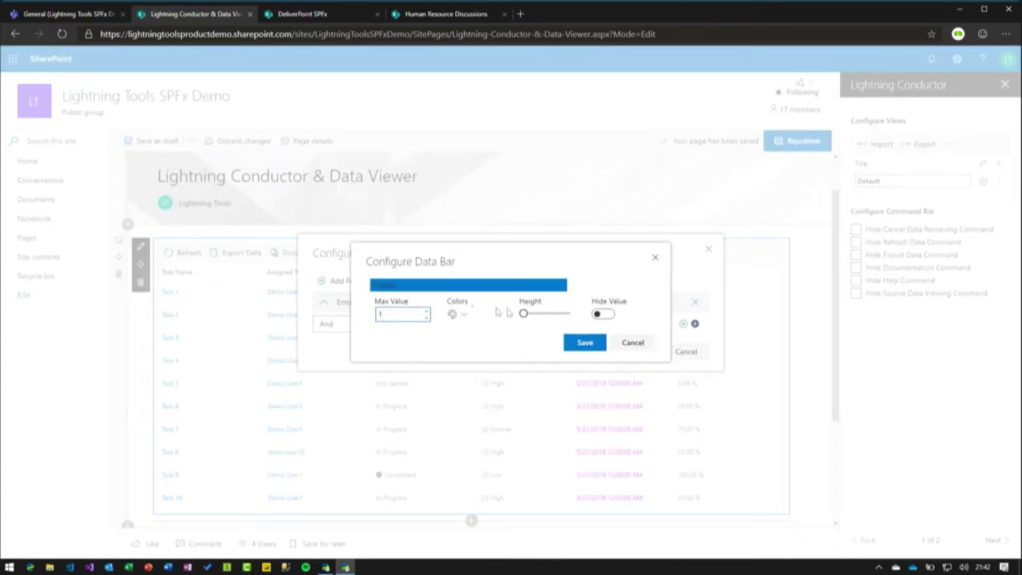
pyautogui.click(604, 315)
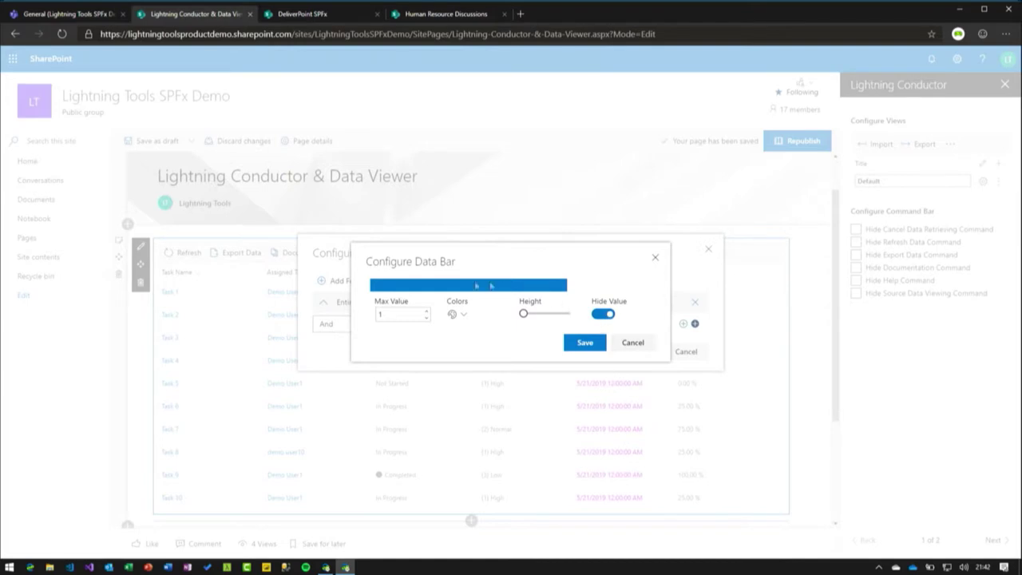
pyautogui.click(582, 344)
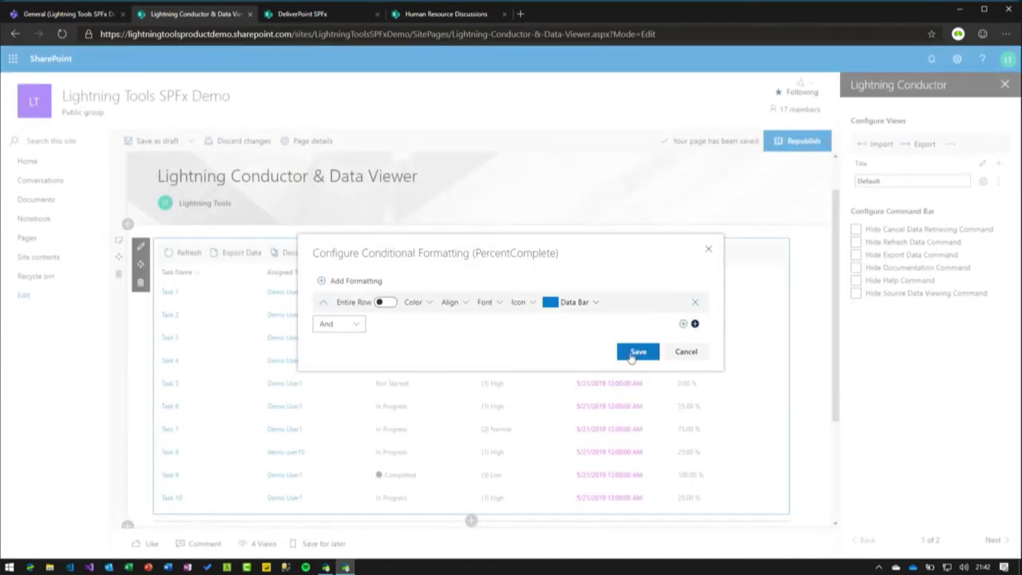
pyautogui.click(630, 353)
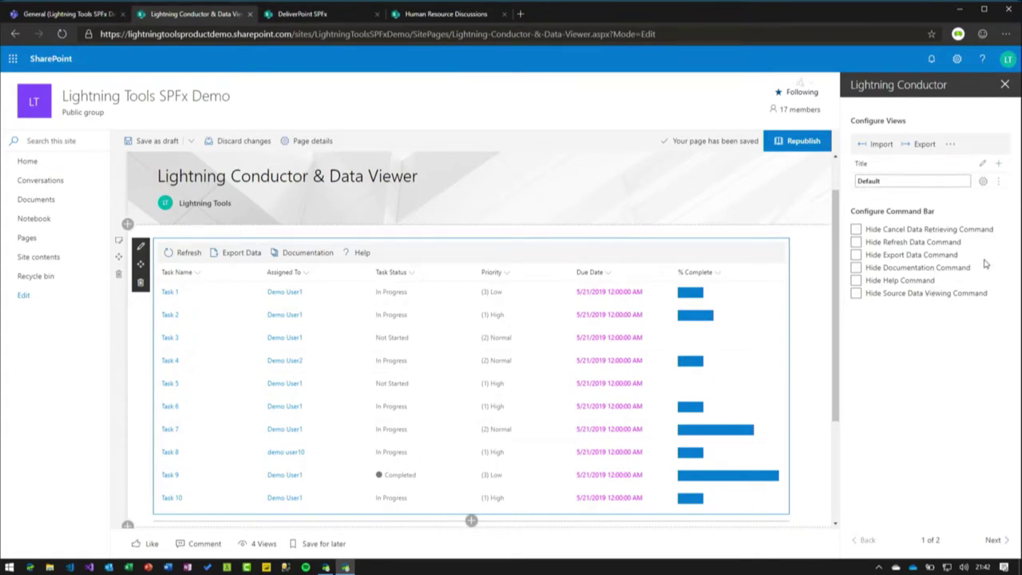
# - Switch to Microsoft Teams and open the Lightning Conductor configuration of the Planner Tasks view to review its data source provider options
pyautogui.click(76, 23)
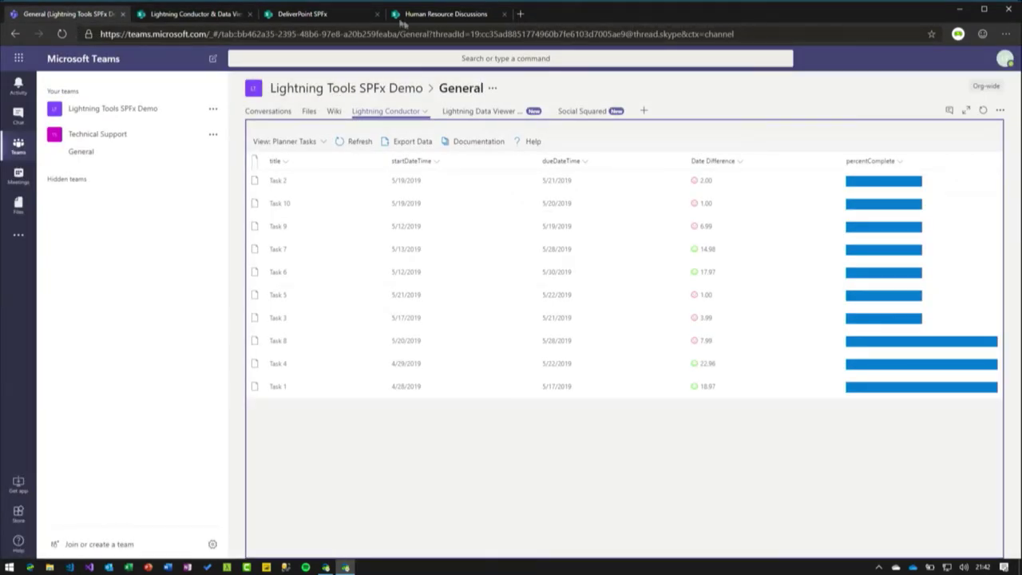
pyautogui.click(424, 115)
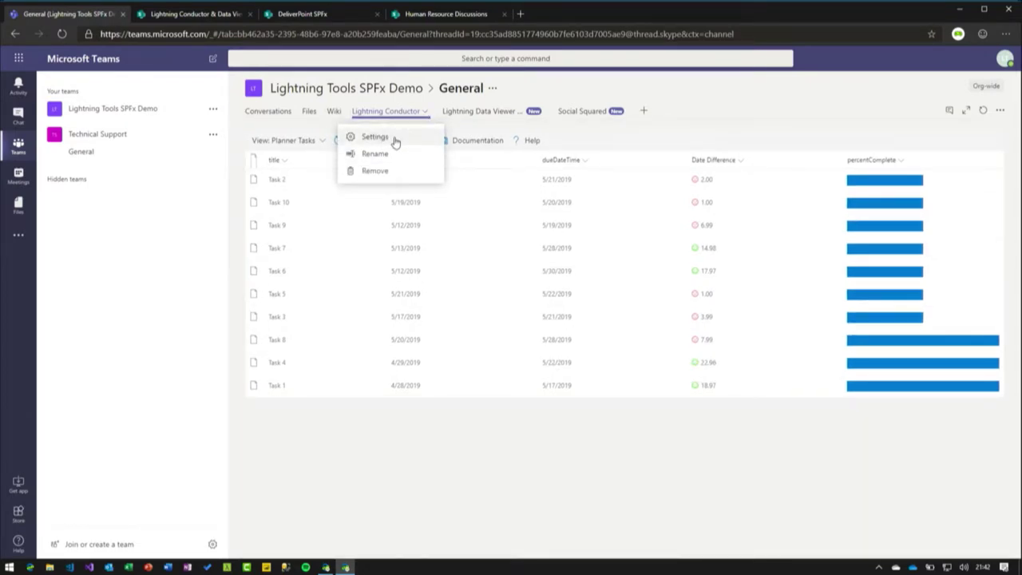
pyautogui.click(395, 141)
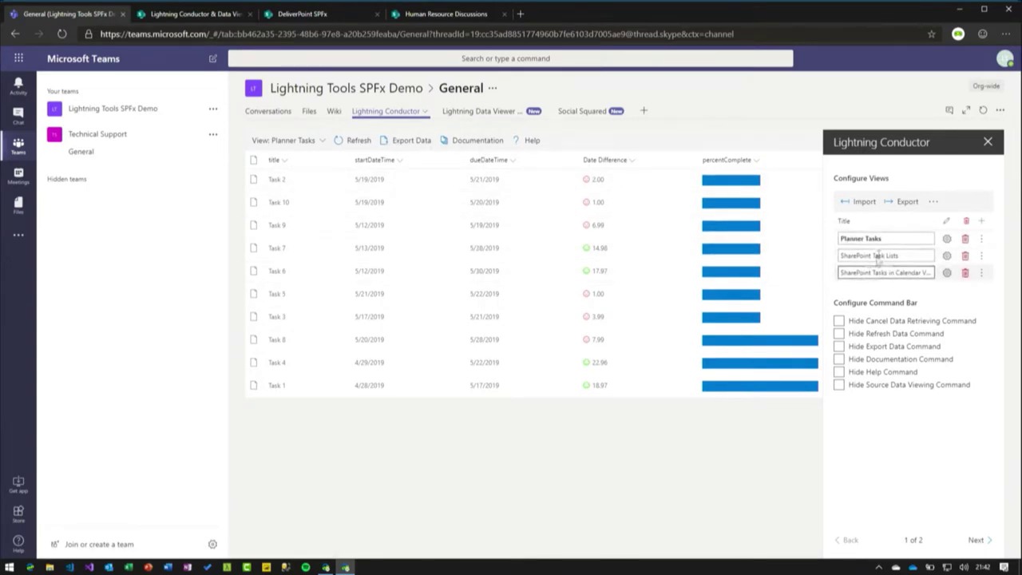
pyautogui.click(948, 239)
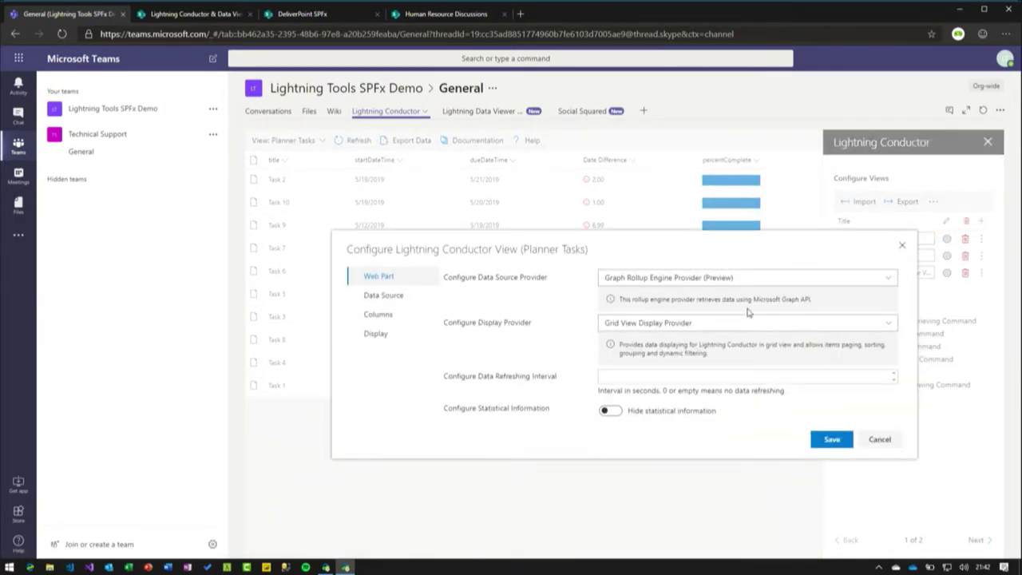
pyautogui.click(688, 279)
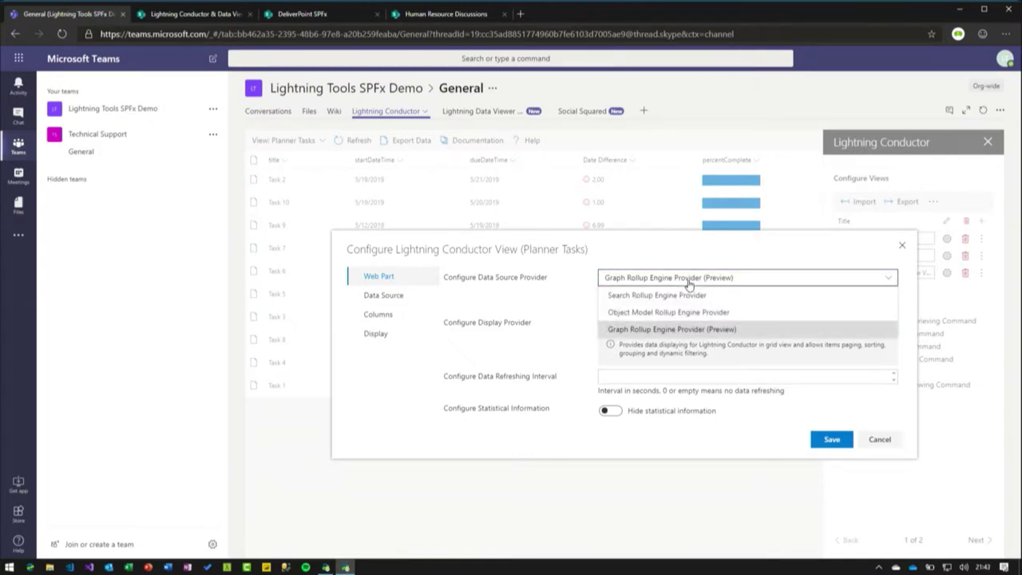
pyautogui.click(693, 332)
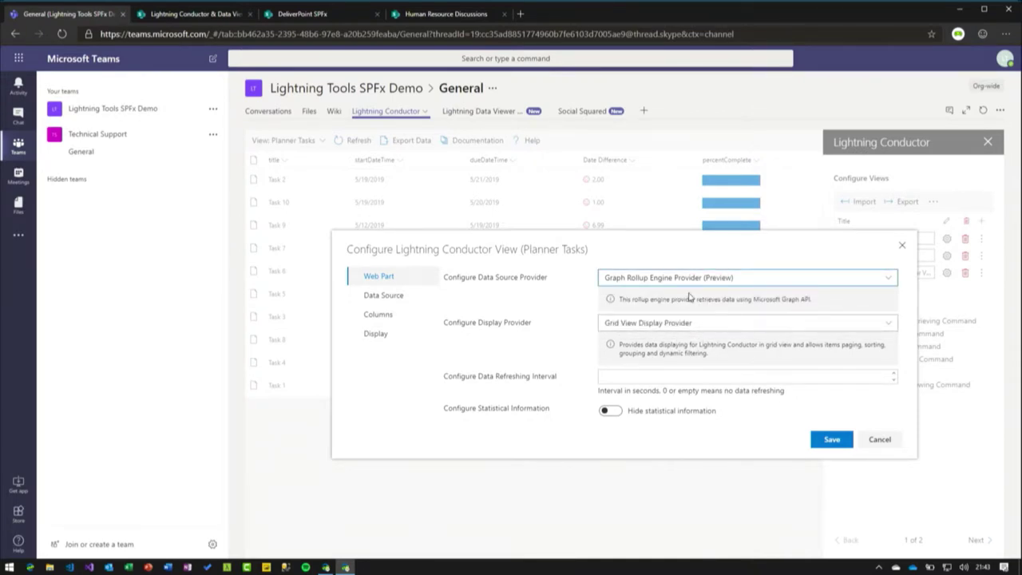
# - Review the entity types available for the Planner Tasks view's data source, keeping Planner Task selected
pyautogui.click(383, 295)
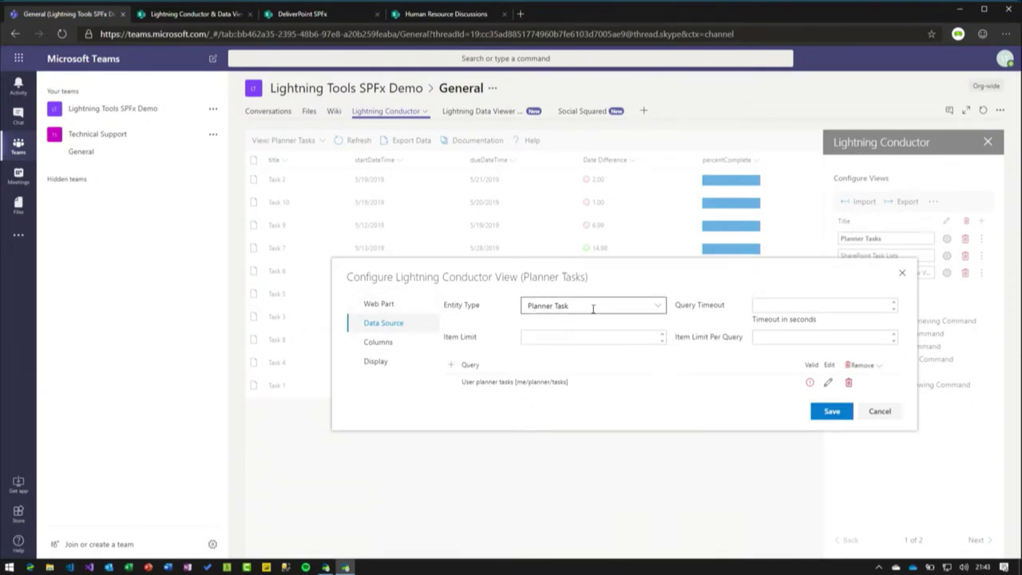
pyautogui.click(592, 307)
pyautogui.click(659, 307)
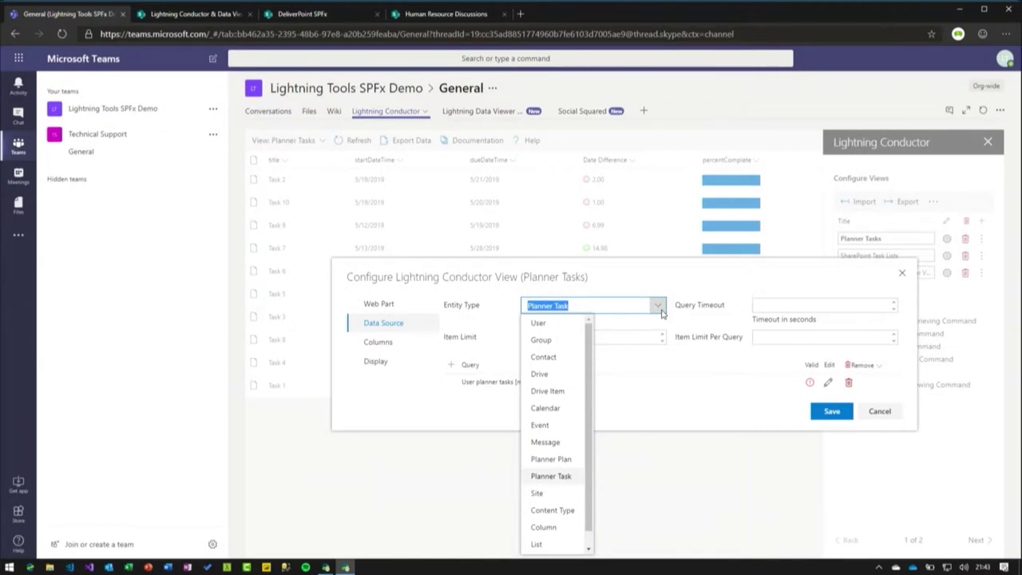
pyautogui.click(557, 479)
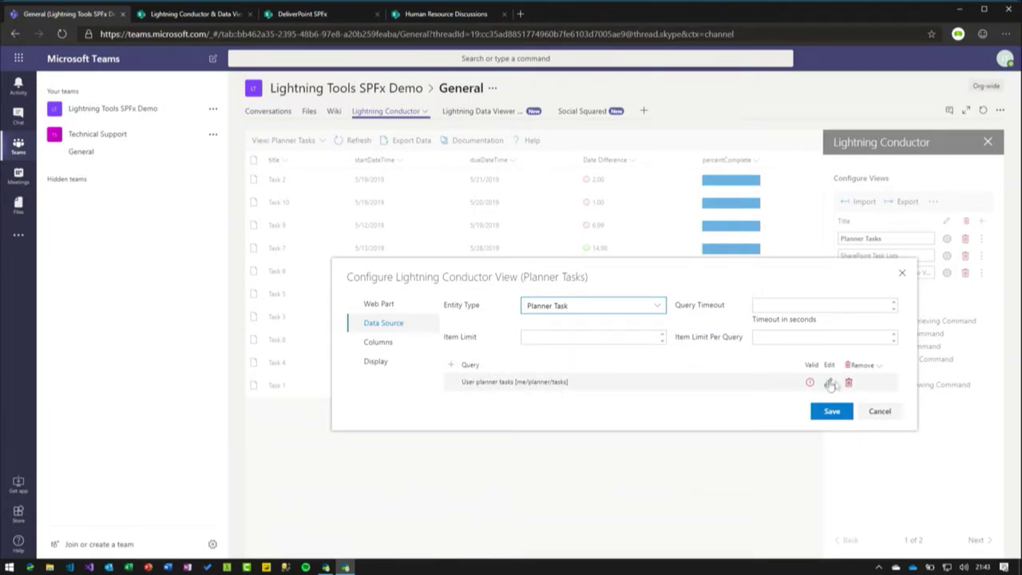
# - Check the graph query types and the column setup of the Planner Tasks view, and cancel the view configuration
pyautogui.click(450, 365)
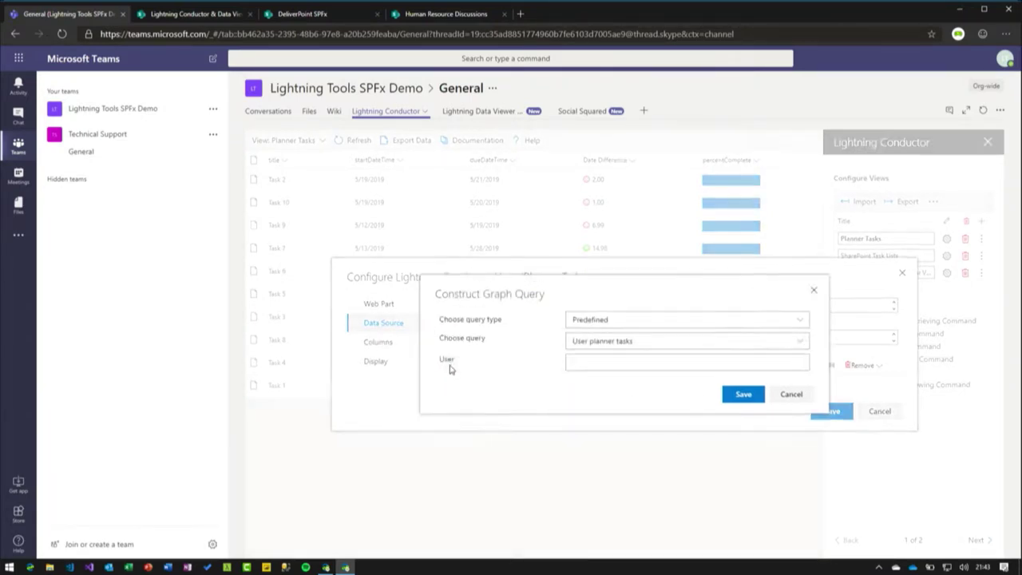
pyautogui.click(659, 320)
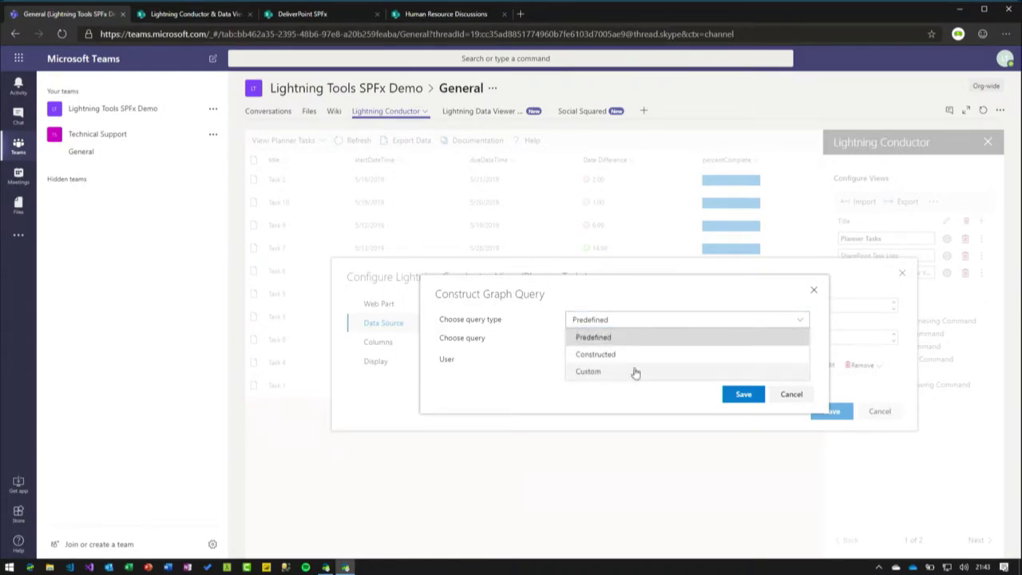
pyautogui.click(657, 320)
pyautogui.click(743, 393)
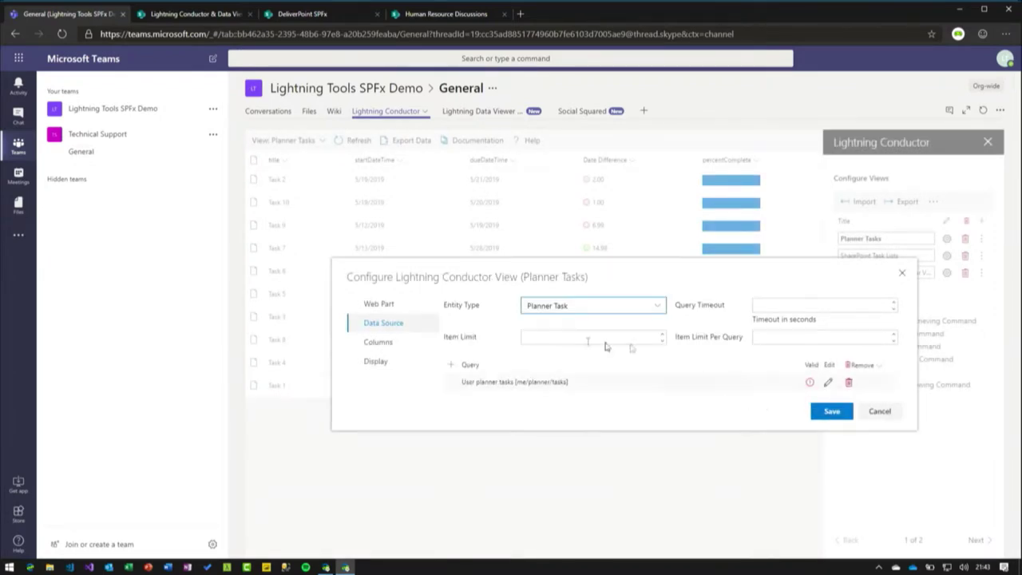
pyautogui.click(378, 341)
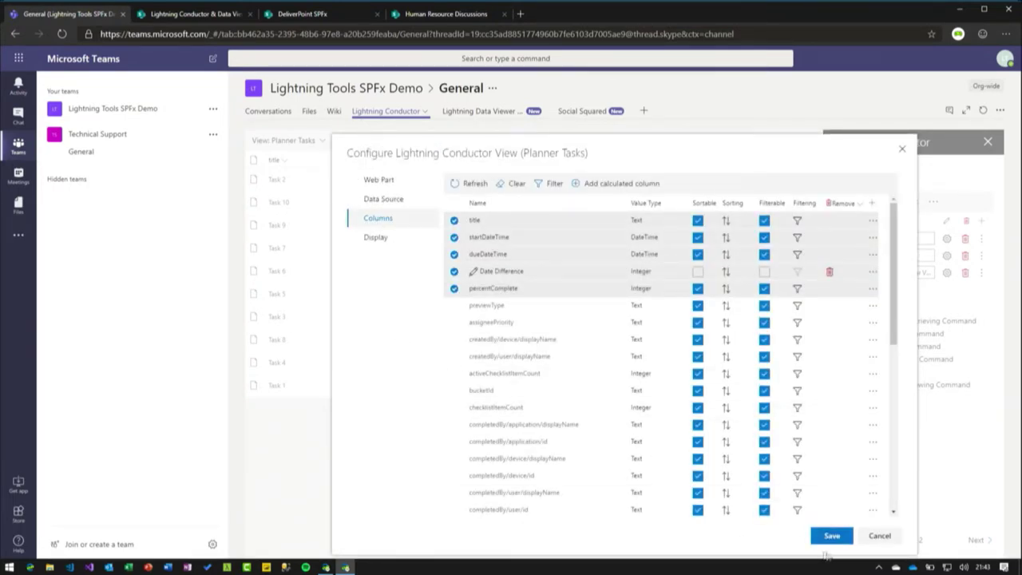
pyautogui.click(879, 536)
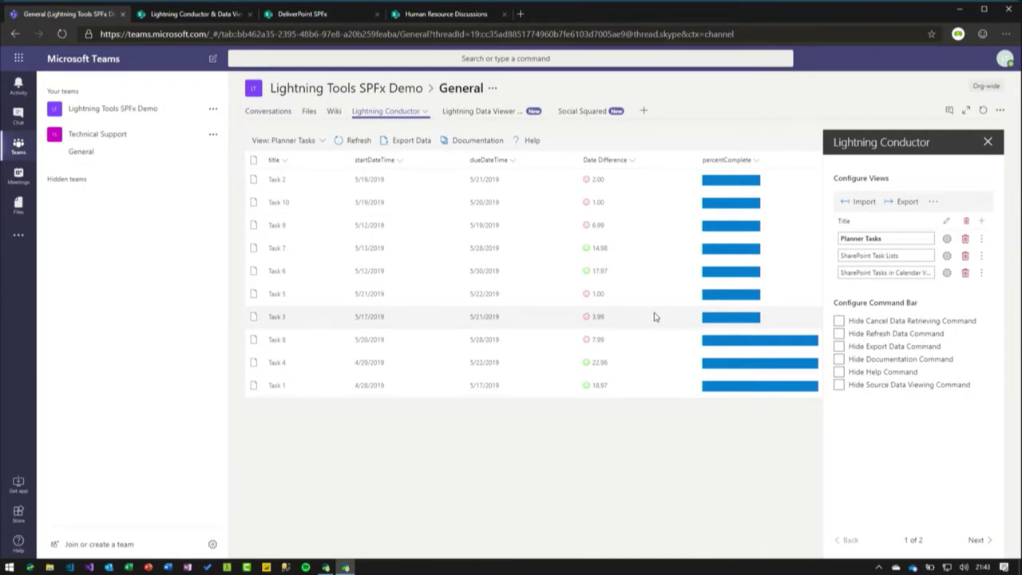
# - View the Lightning Data Viewer chart of monthly sales, cost of sales and profit in the General channel
pyautogui.click(483, 112)
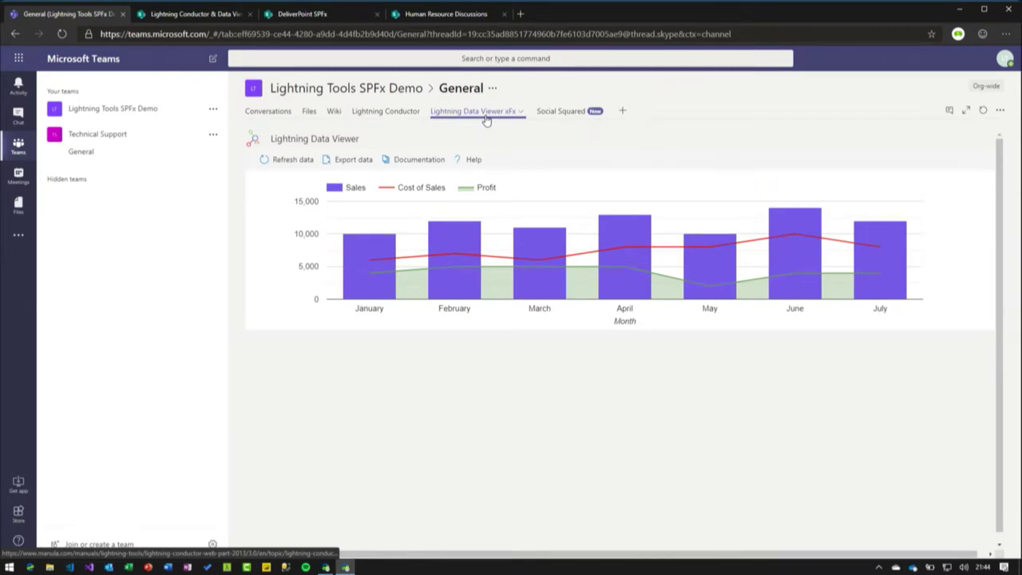
pyautogui.moveTo(526, 234)
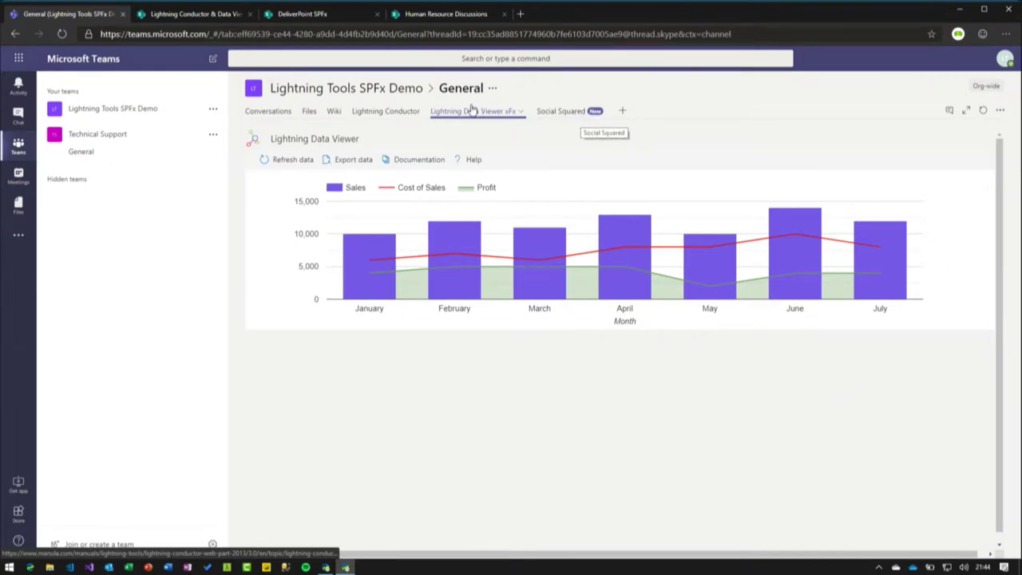
# - Run the Discover Permissions report for the Human Resources site in DeliverPoint, and expand a Full Control entry down to its account
pyautogui.click(308, 18)
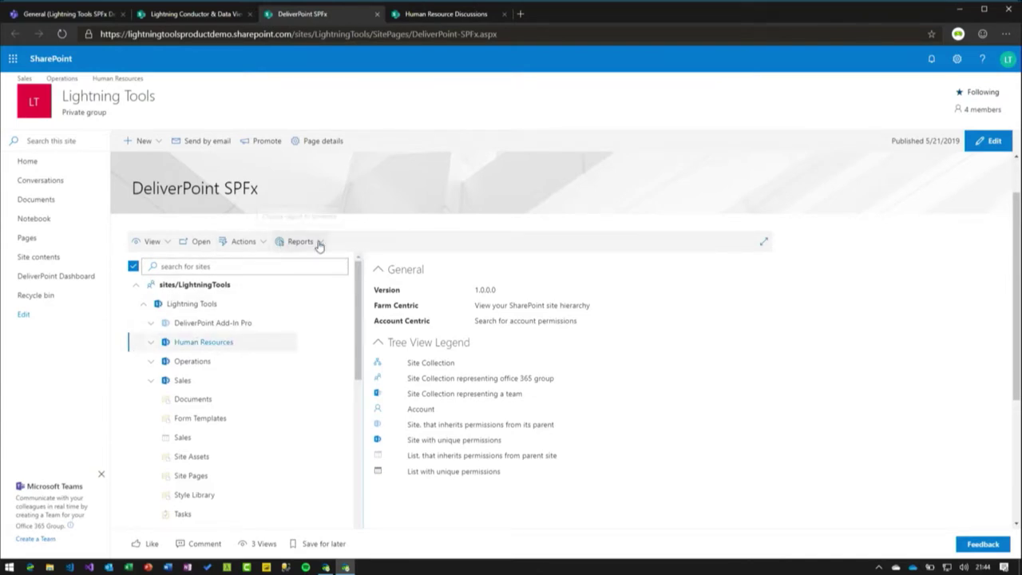
pyautogui.click(315, 242)
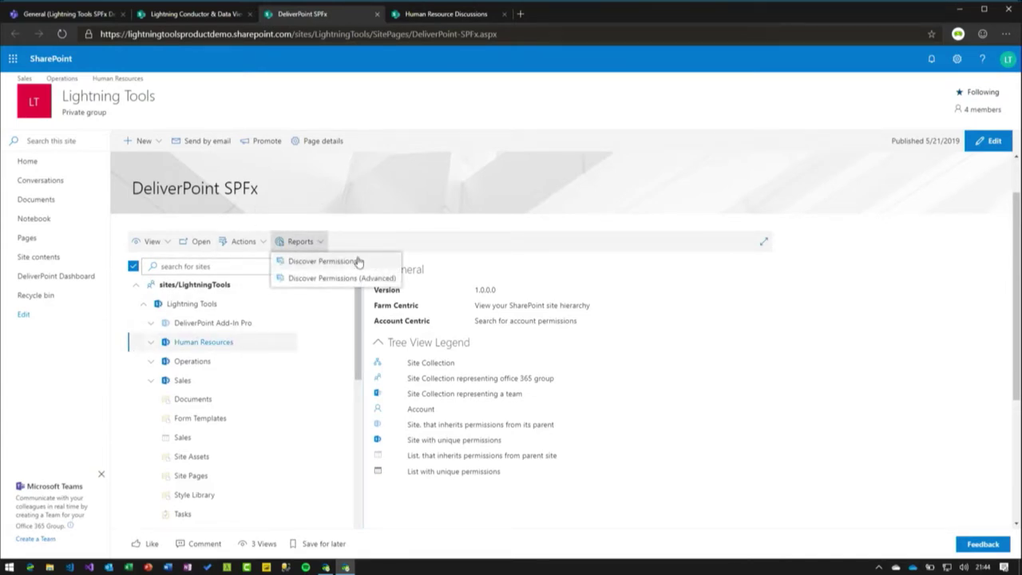
pyautogui.click(357, 261)
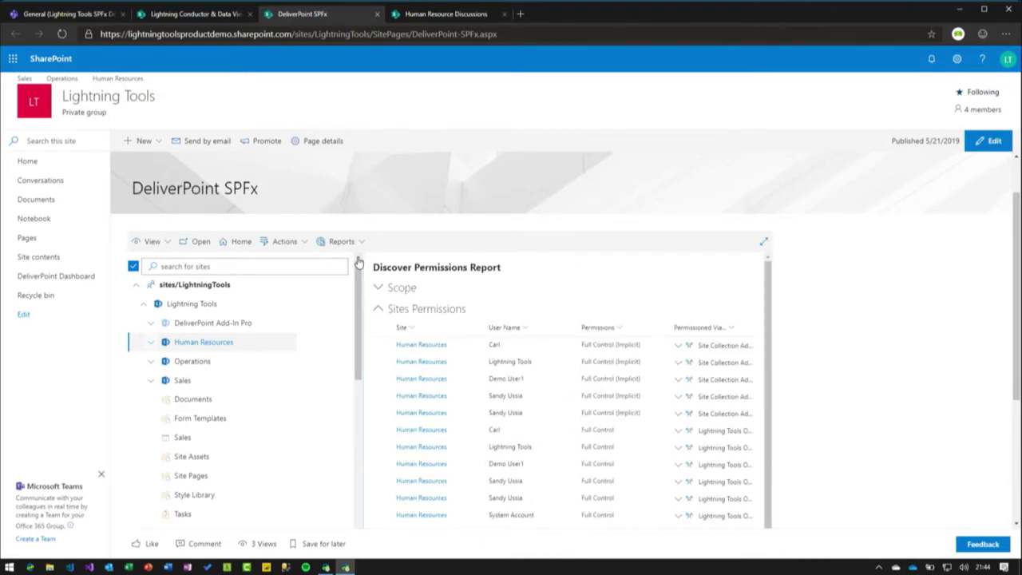
pyautogui.click(677, 467)
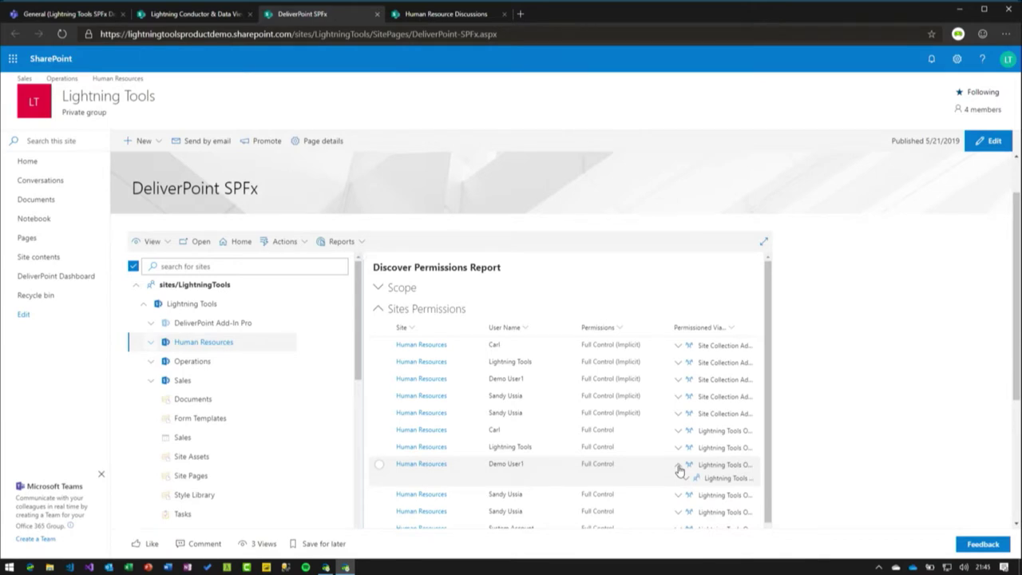
pyautogui.click(691, 480)
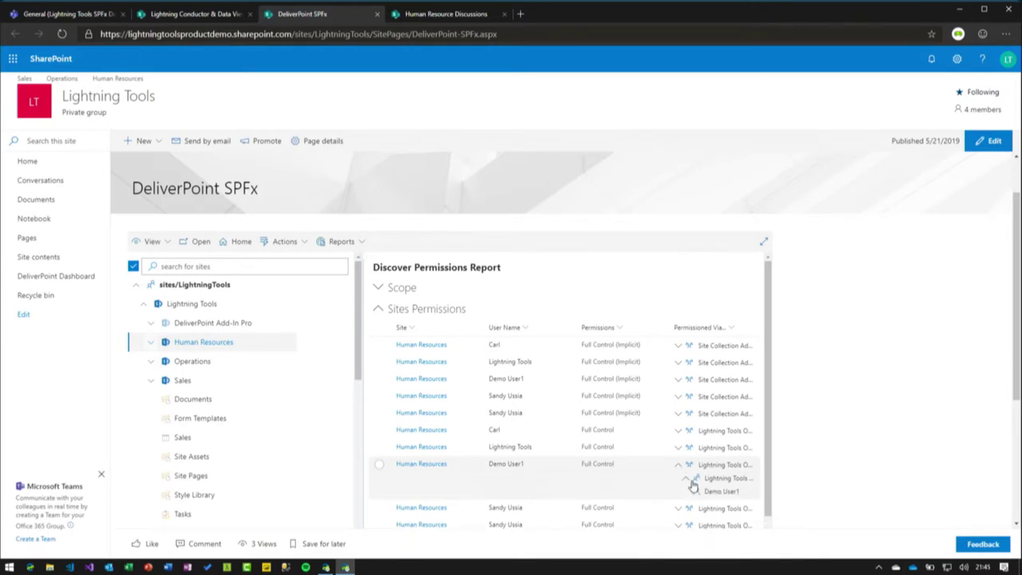
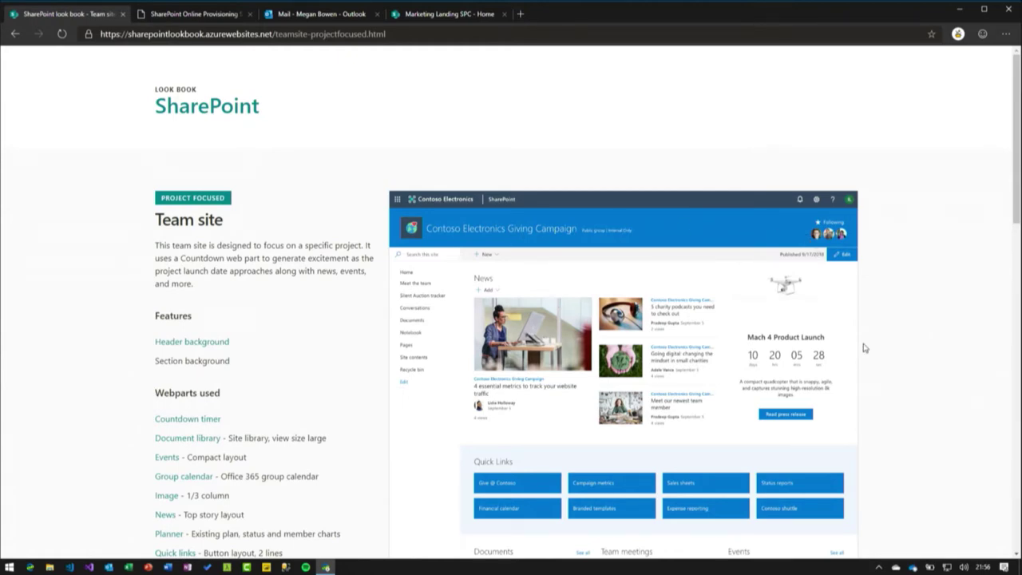
# - Look over the project-focused team site example, and return to the SharePoint look book home page to browse its intranet and hub site examples
pyautogui.scroll(-1, 912, 350)
pyautogui.scroll(-2, 913, 349)
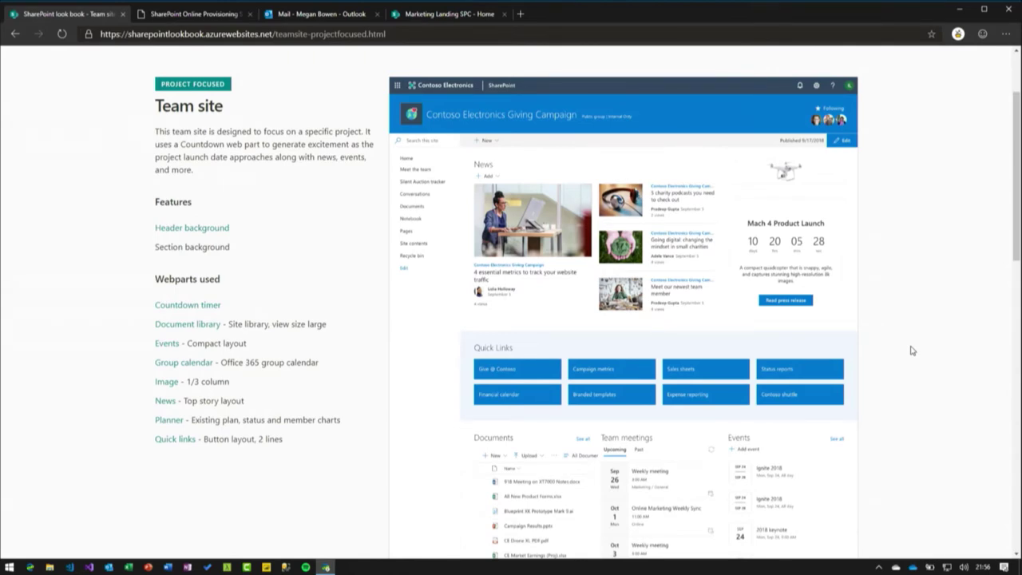
pyautogui.scroll(3, 913, 350)
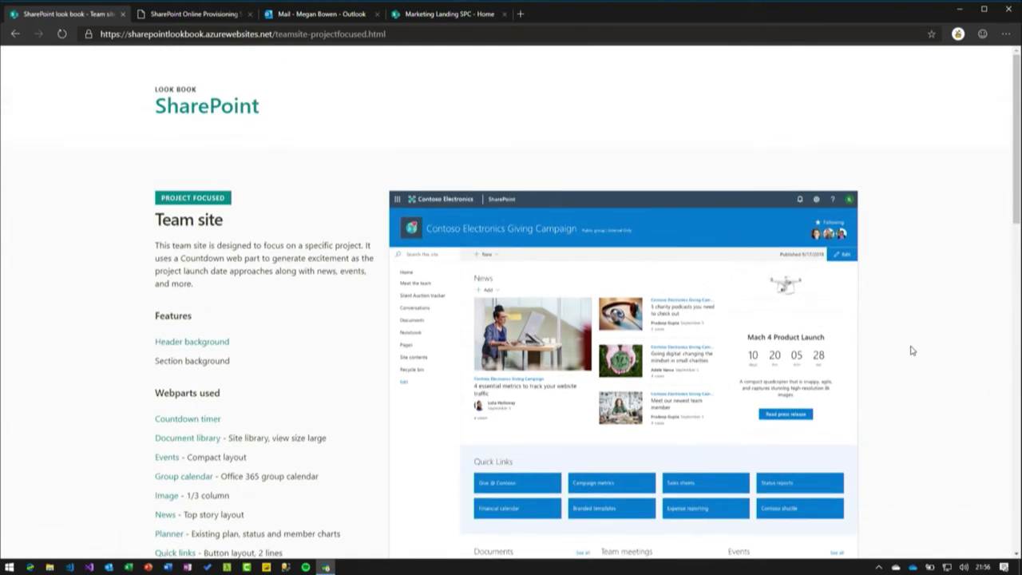
pyautogui.click(234, 111)
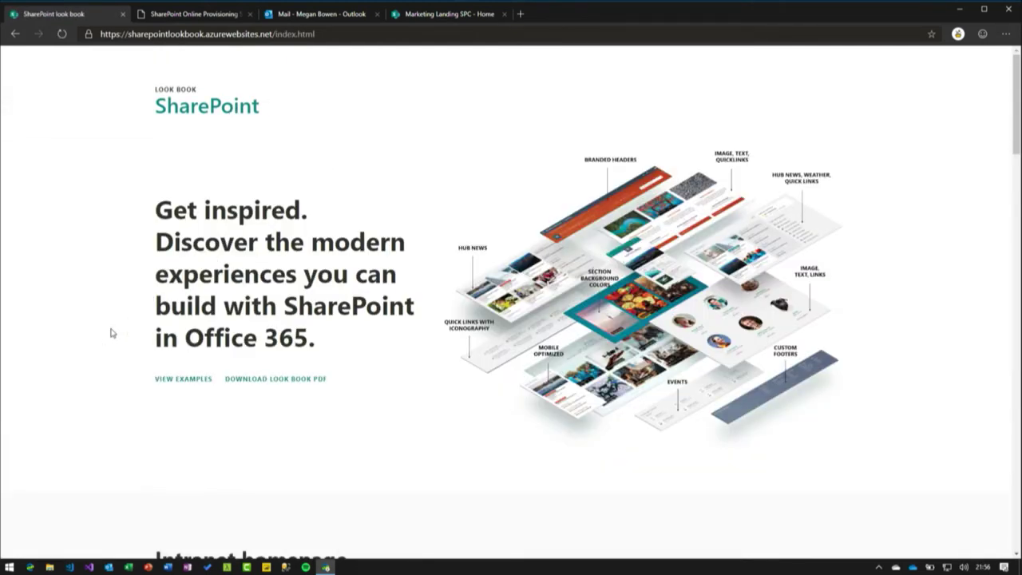
pyautogui.scroll(-4, 112, 333)
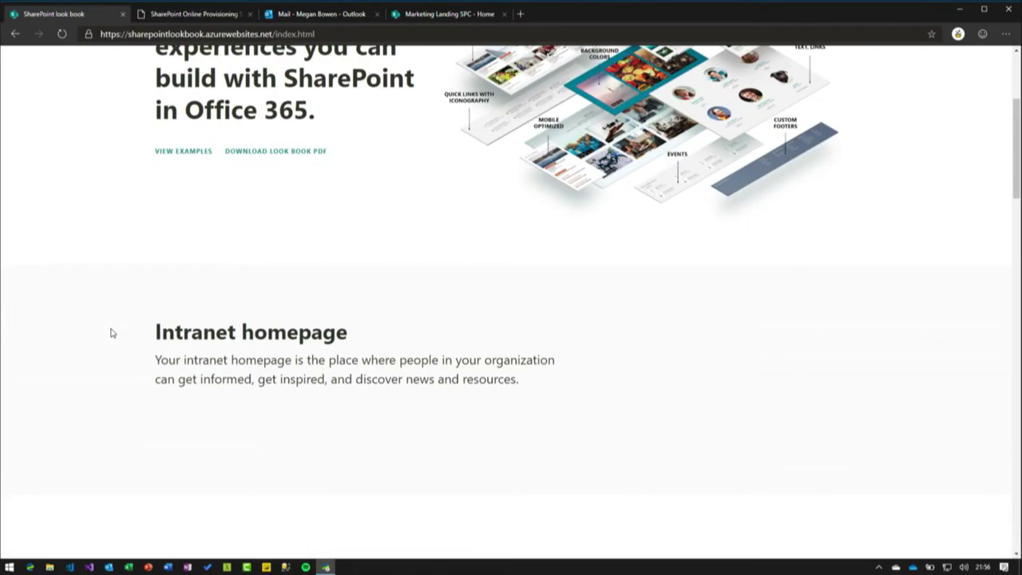
pyautogui.scroll(-2, 112, 333)
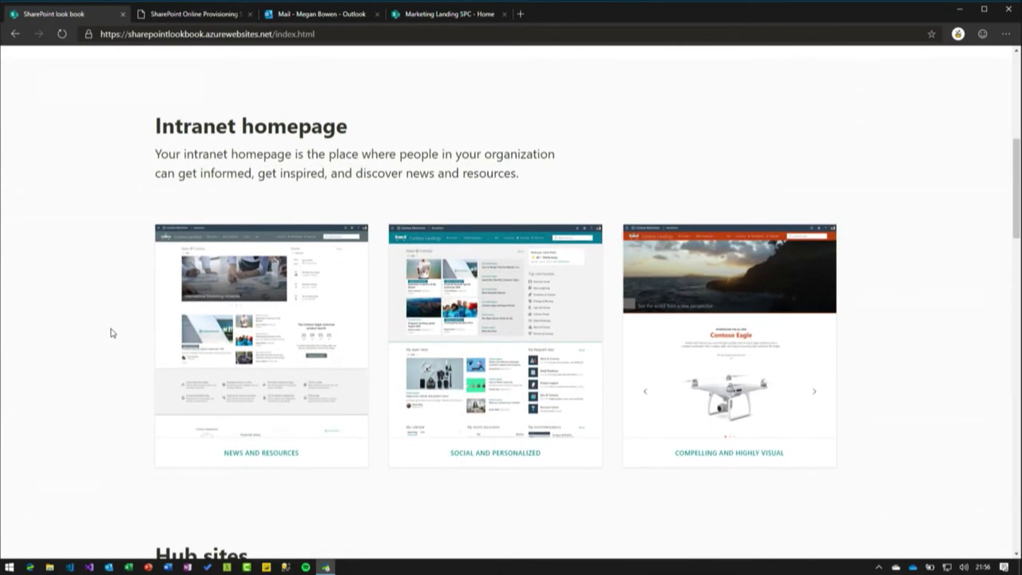
pyautogui.scroll(-4, 111, 333)
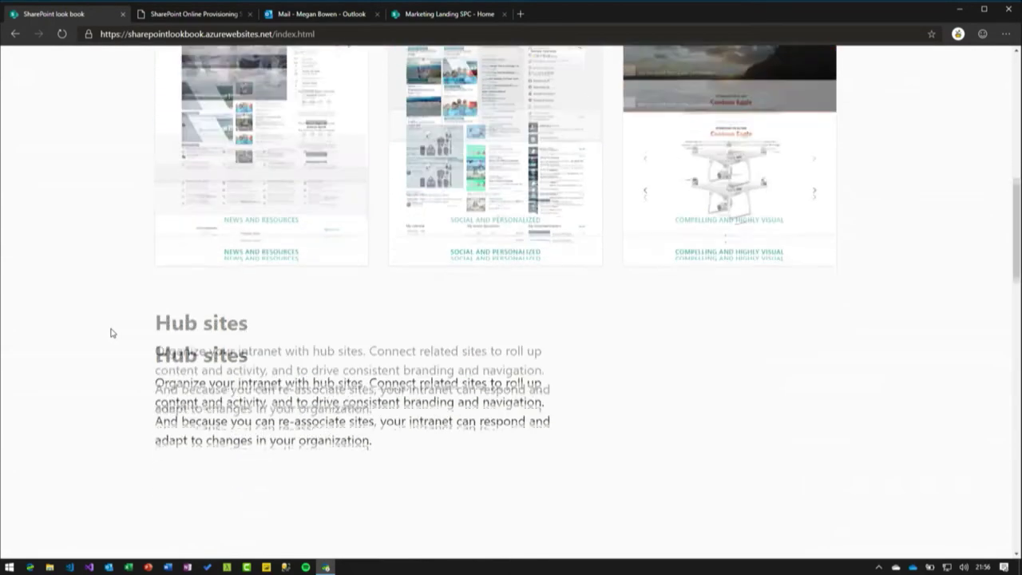
pyautogui.scroll(3, 111, 333)
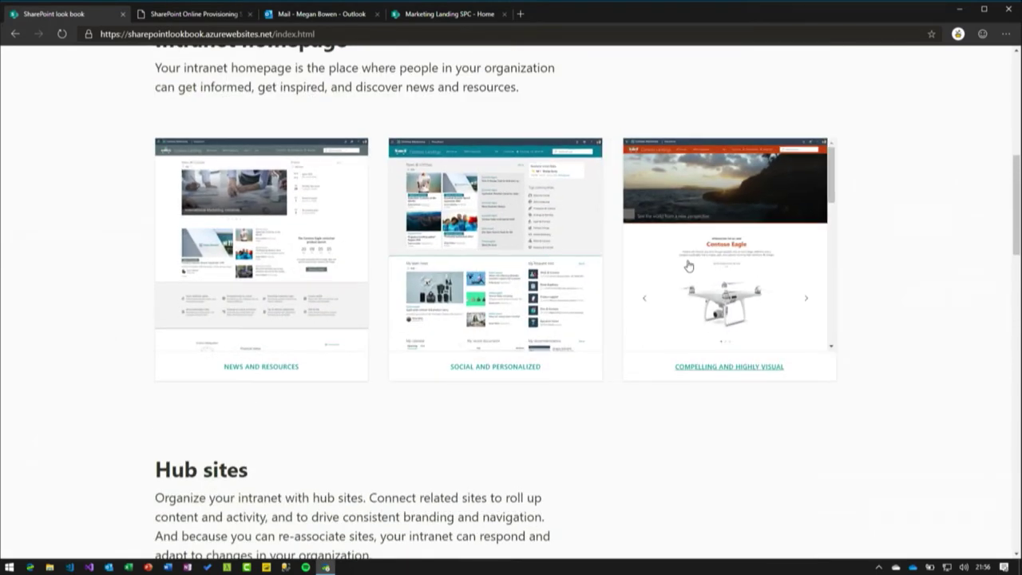
# - Open the Compelling and Highly Visual intranet homepage example and examine its features and web parts
pyautogui.click(739, 254)
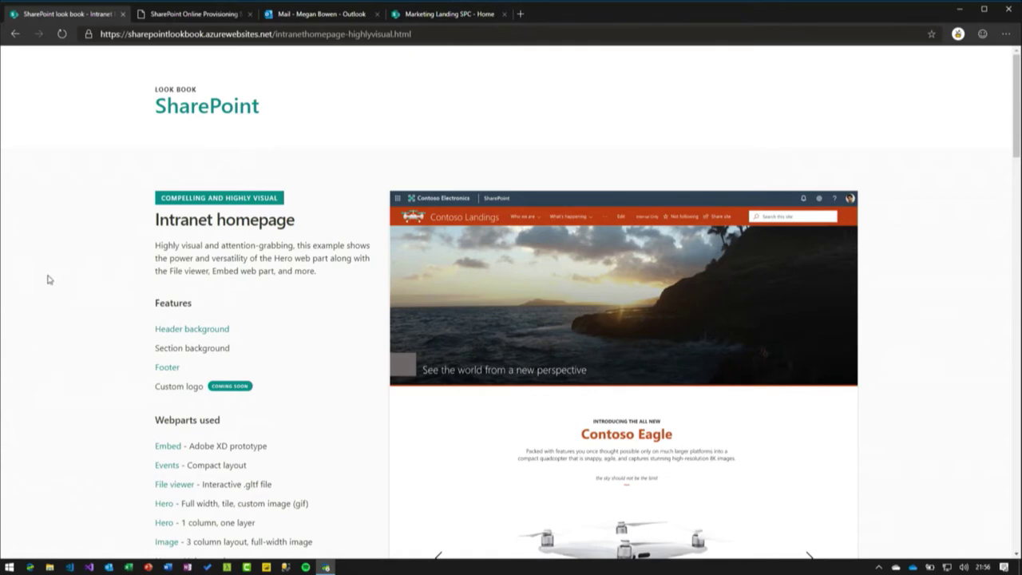
pyautogui.scroll(-2, 46, 284)
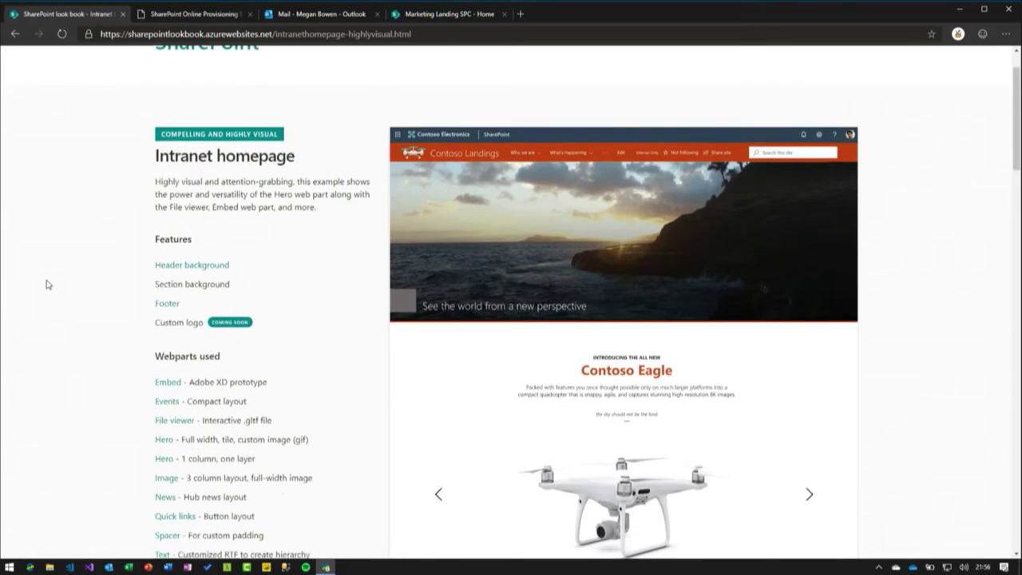
pyautogui.scroll(-1, 47, 284)
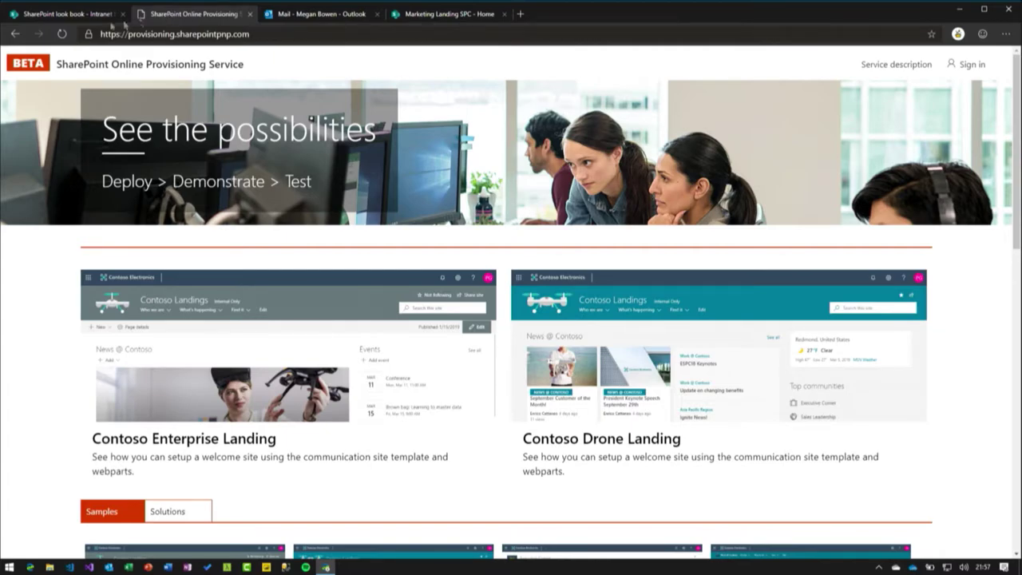
# - Browse the sample site templates offered on the SharePoint Online Provisioning Service page
pyautogui.scroll(-1, 24, 294)
pyautogui.scroll(-3, 24, 294)
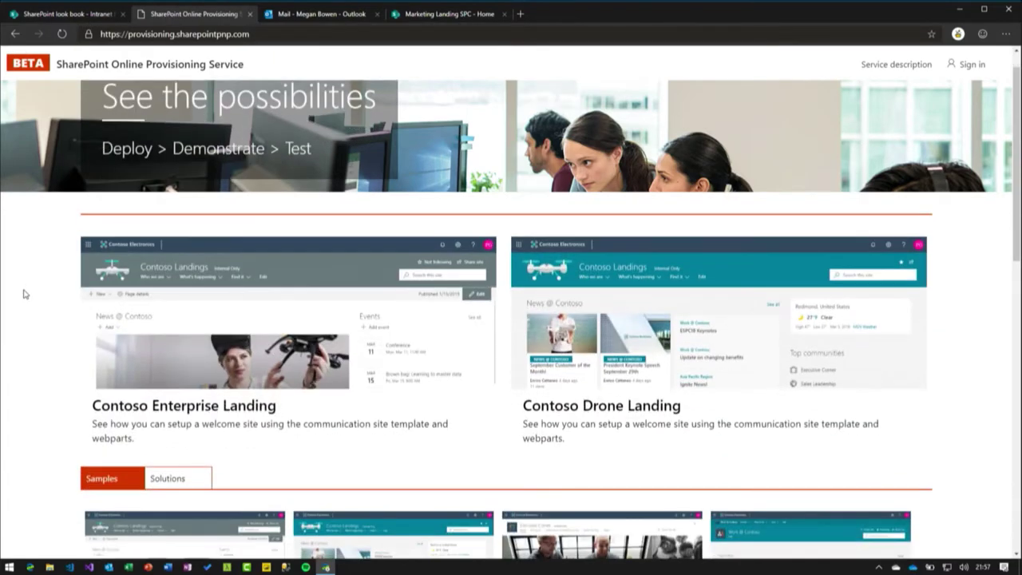
pyautogui.scroll(-4, 24, 293)
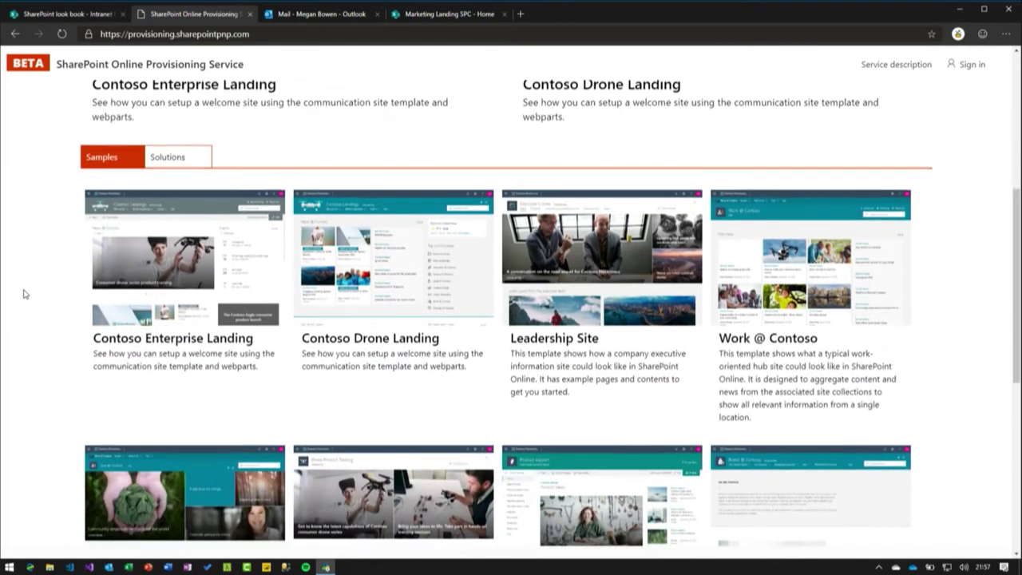
pyautogui.scroll(-3, 24, 293)
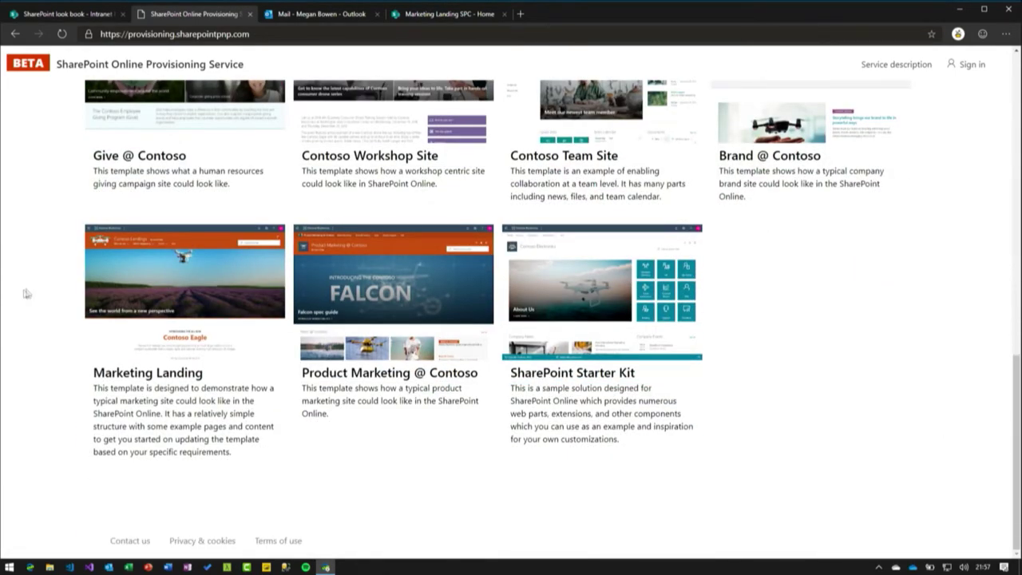
# - Open the Marketing Landing template and review its description, template content and full layout
pyautogui.click(152, 301)
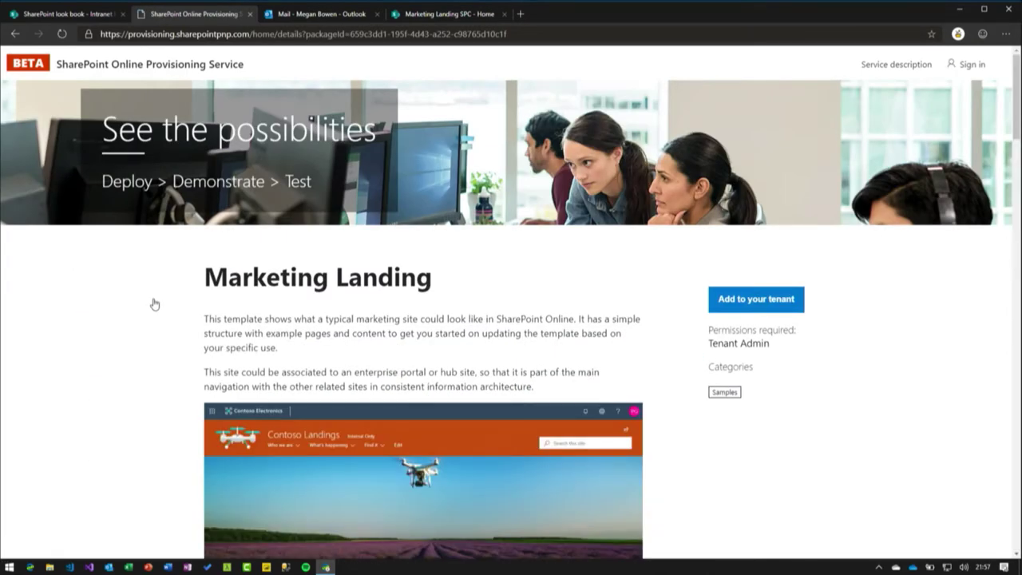
pyautogui.scroll(-5, 155, 304)
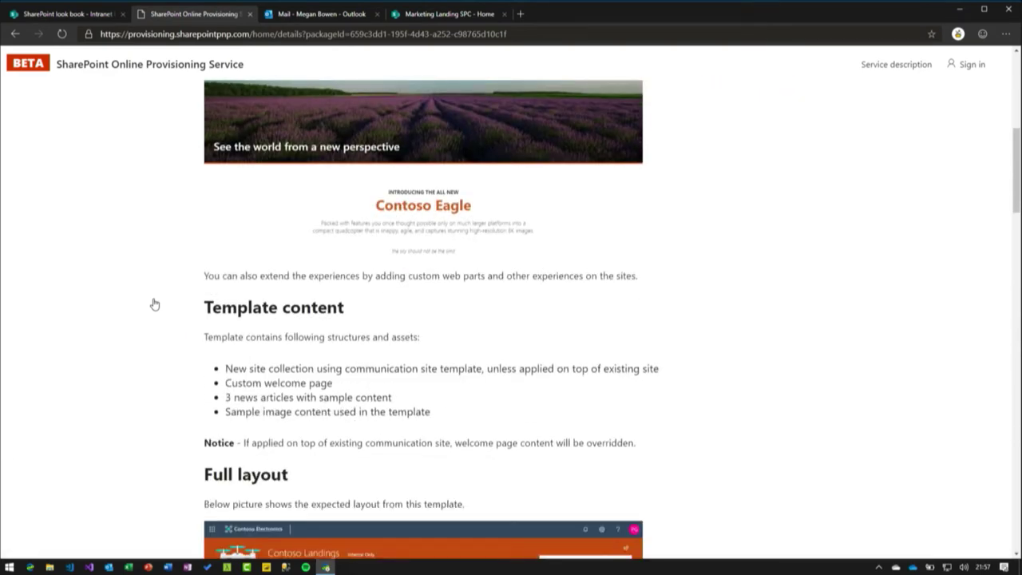
pyautogui.scroll(-4, 155, 304)
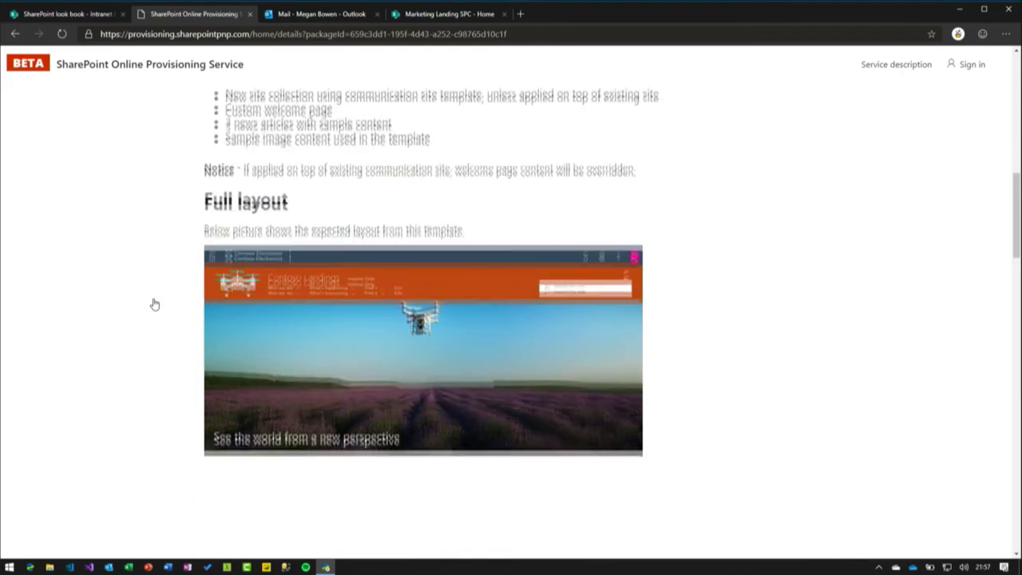
pyautogui.scroll(-4, 155, 304)
pyautogui.scroll(2, 155, 305)
pyautogui.scroll(10, 155, 304)
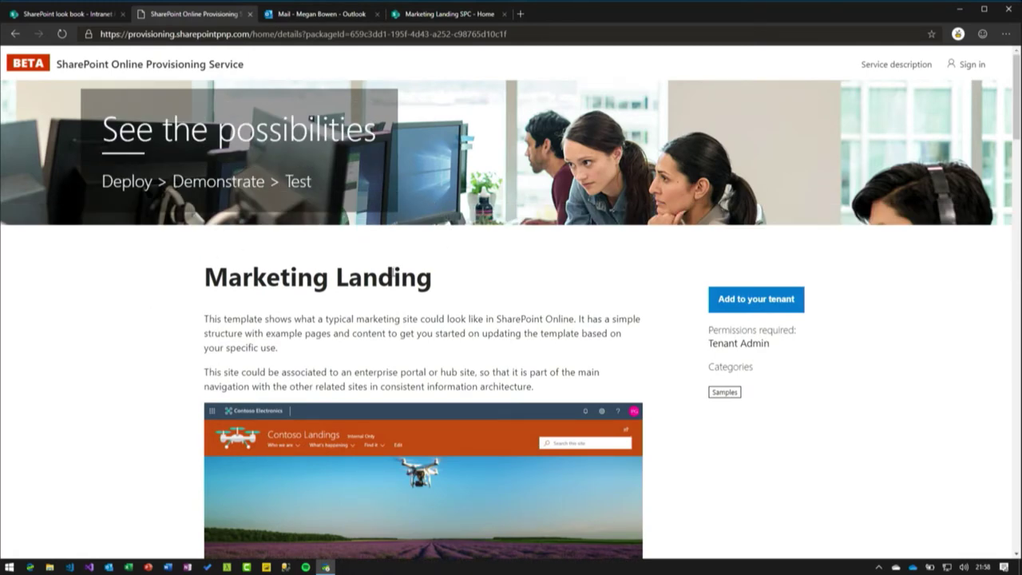
# - Start adding the Marketing Landing template to the tenant and set the site title to "Marketing Landing SPC Dev"
pyautogui.click(740, 313)
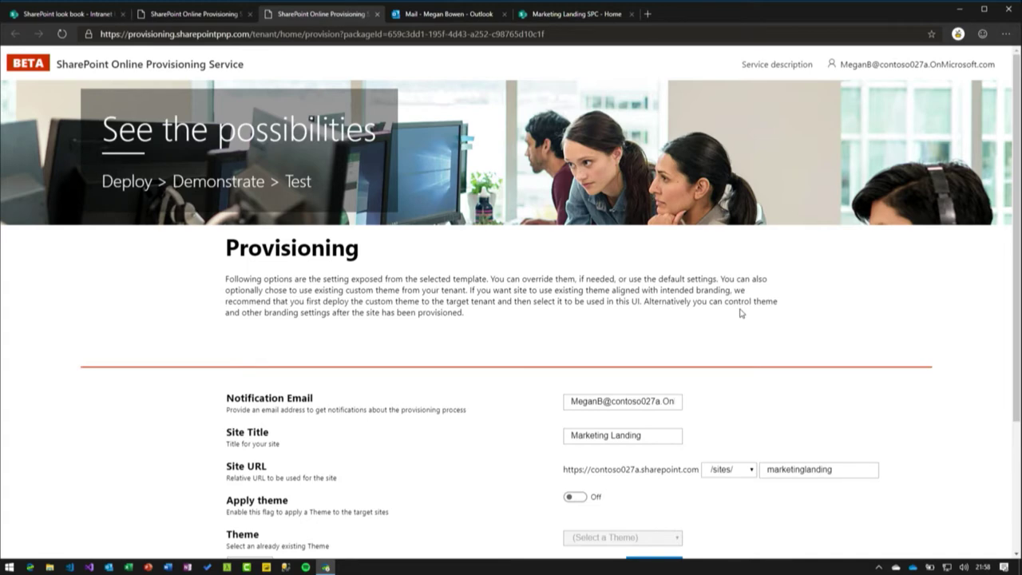
pyautogui.scroll(-1, 740, 312)
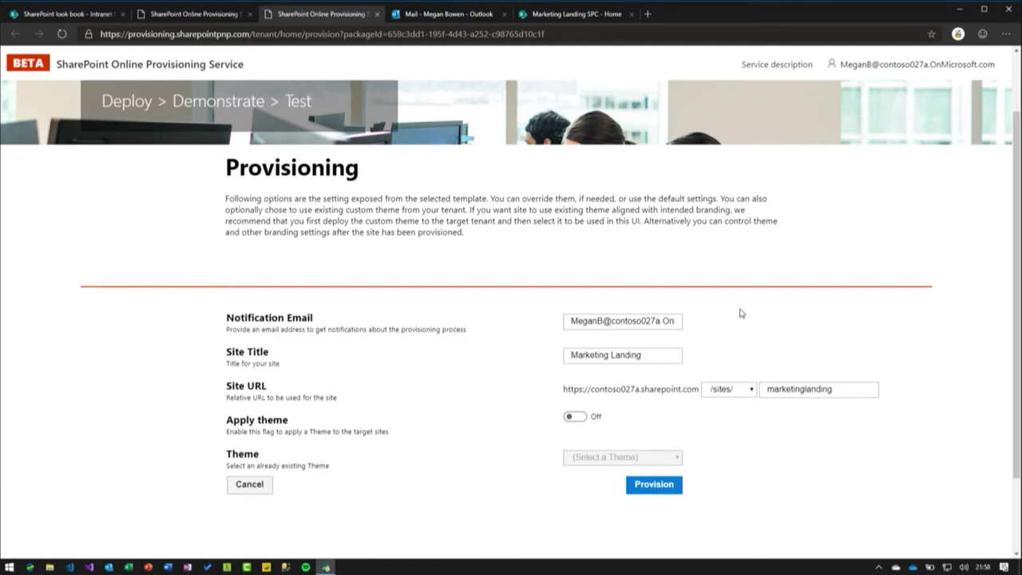
pyautogui.scroll(-1, 740, 312)
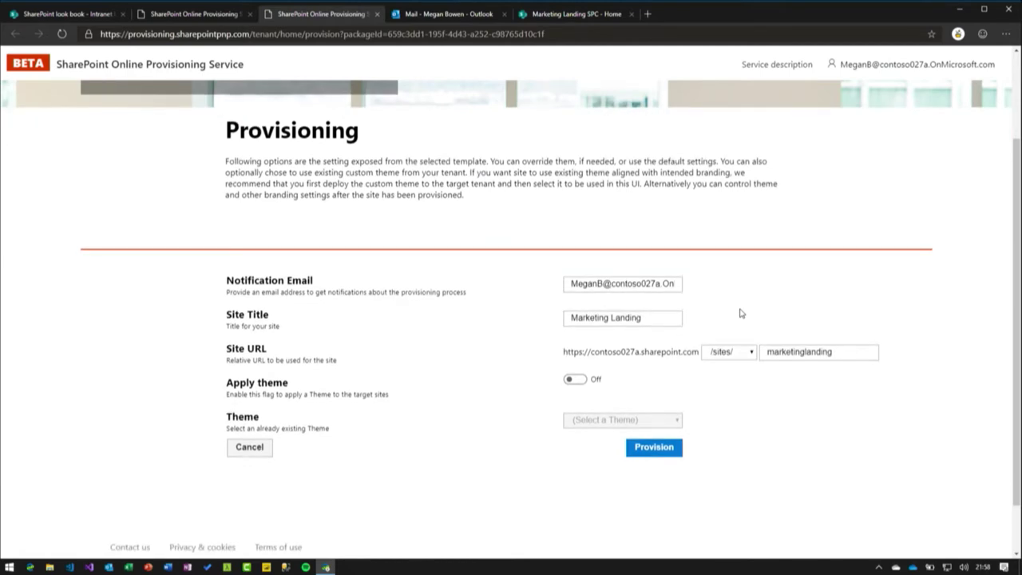
pyautogui.click(664, 320)
pyautogui.write('S')
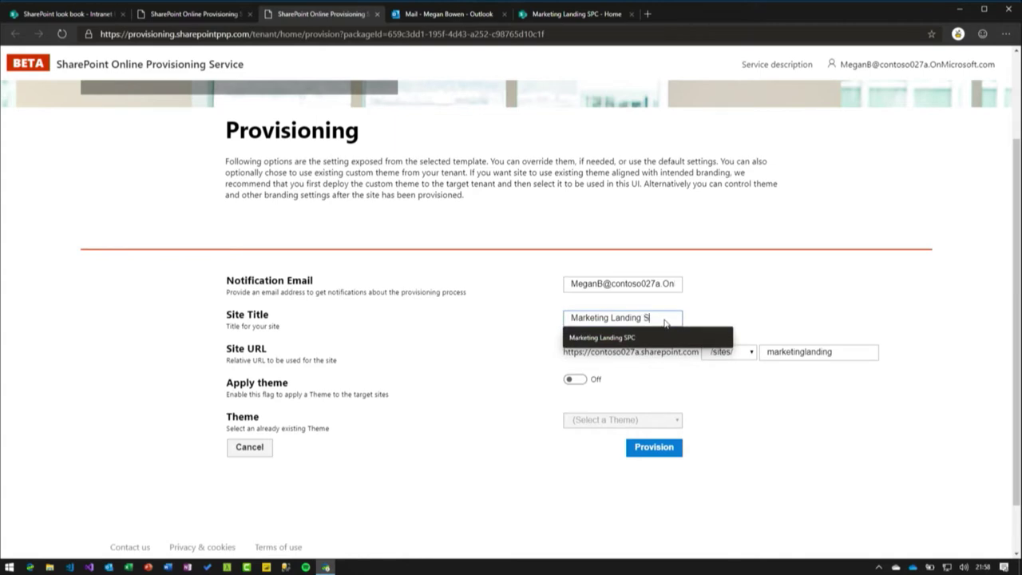
pyautogui.write('PC Dev')
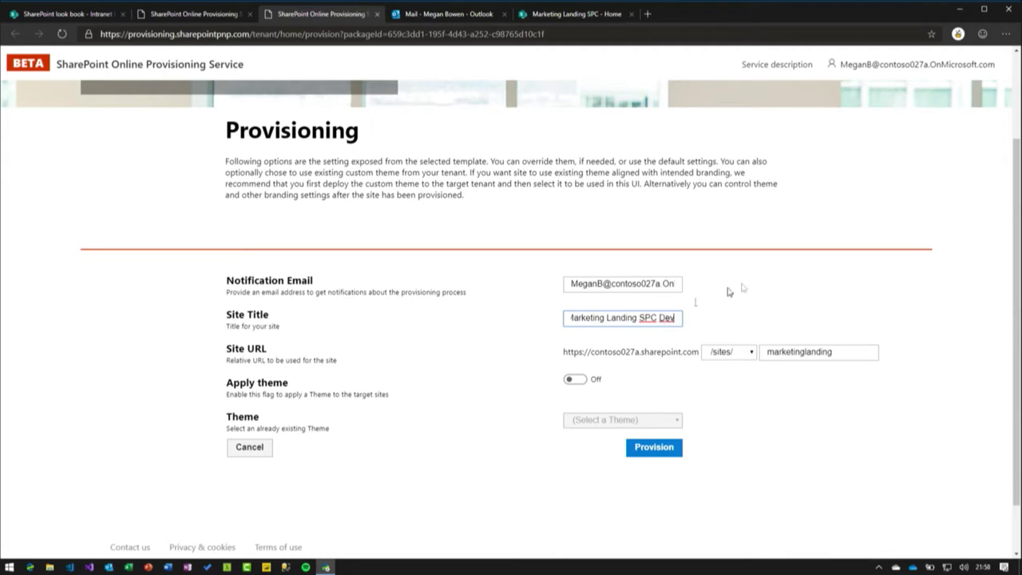
# - Set the relative site URL to "marketinglandingspcdev" and provision the site, confirming the elements to create
pyautogui.click(854, 349)
pyautogui.write('spcdev')
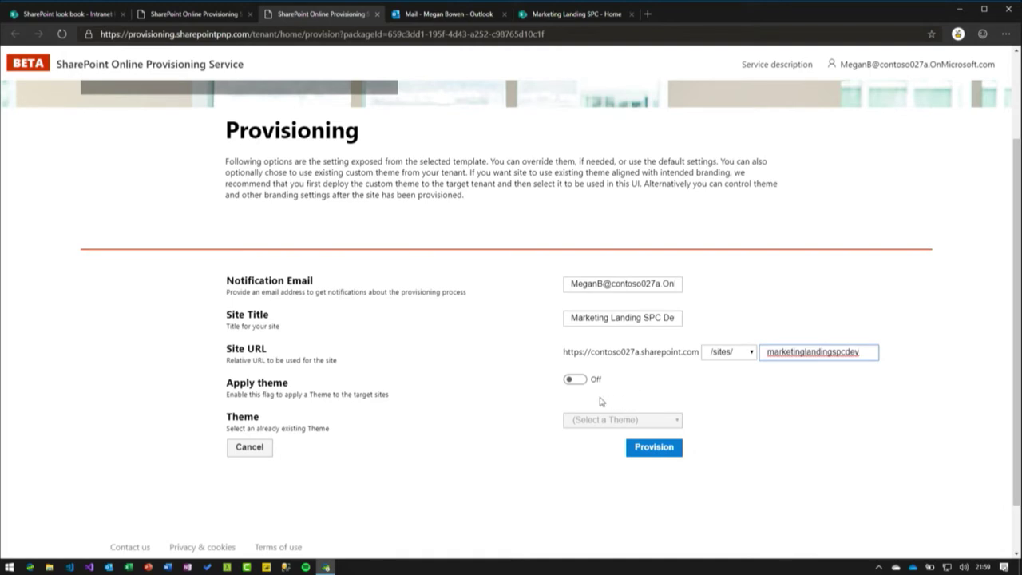
pyautogui.click(669, 453)
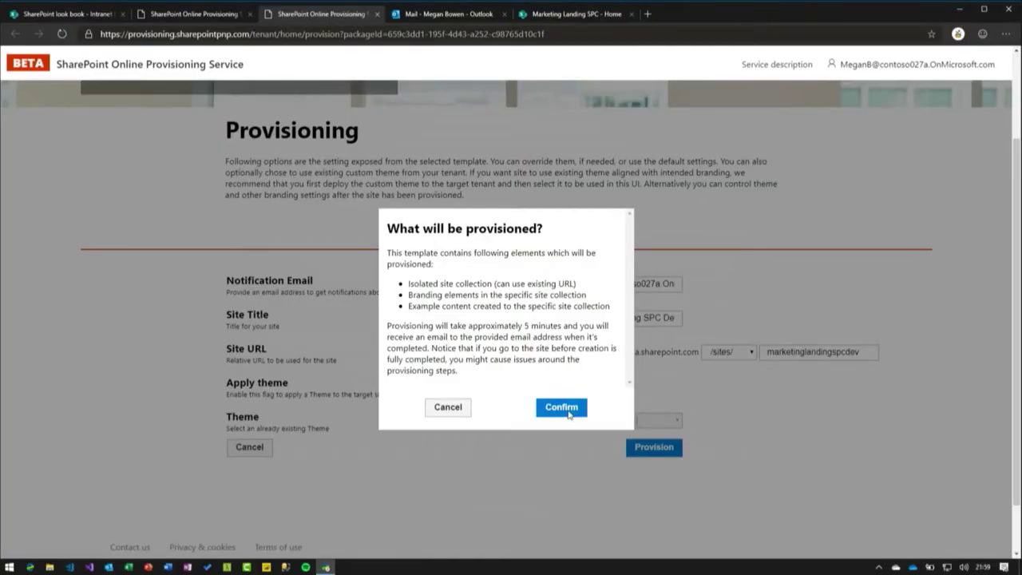
pyautogui.click(569, 414)
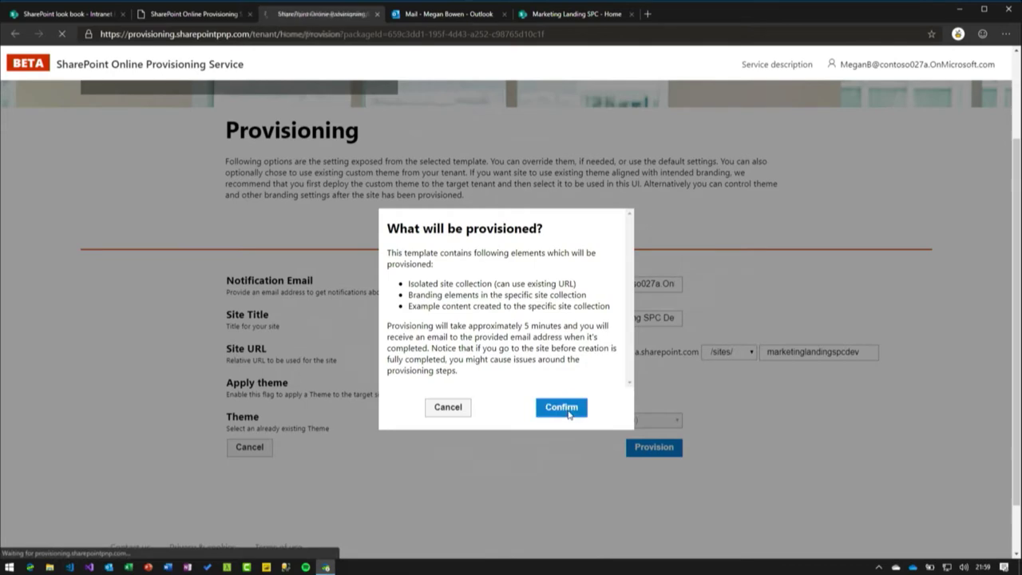